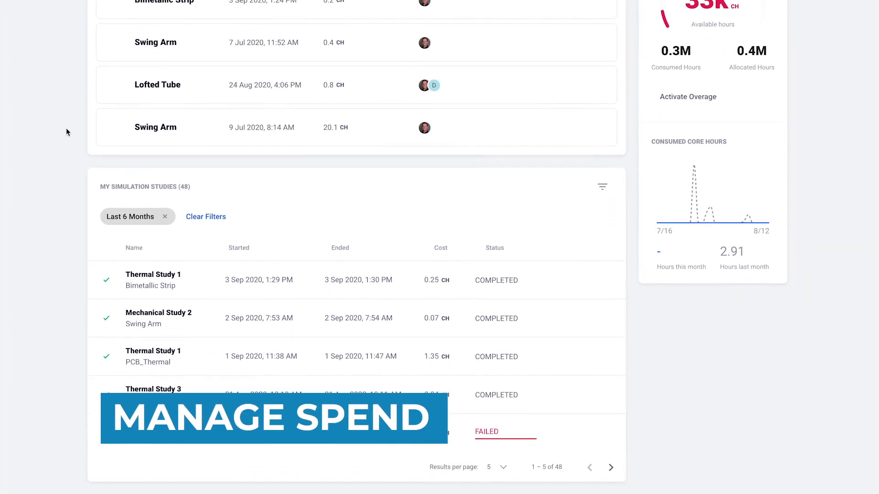
- Review the projects, simulation studies and team pages of the OnScale dashboard
scroll(64, 129, "up", 3)
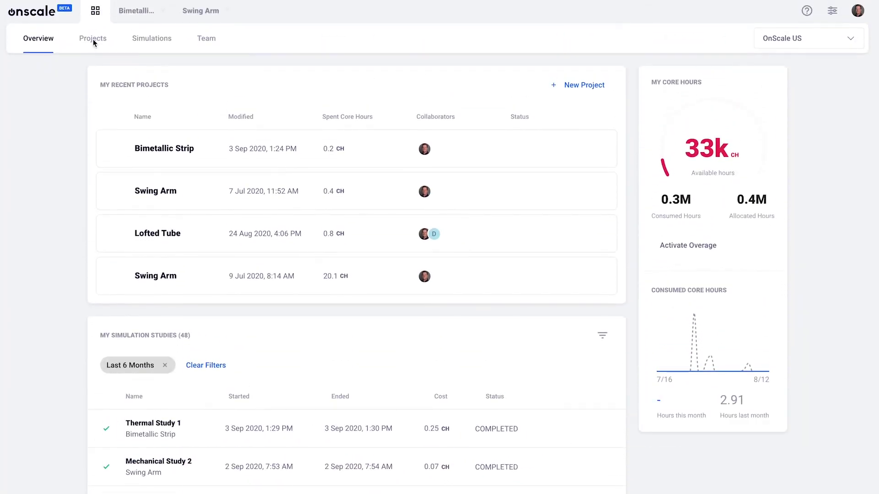
left_click(93, 41)
scroll(54, 116, "down", 6)
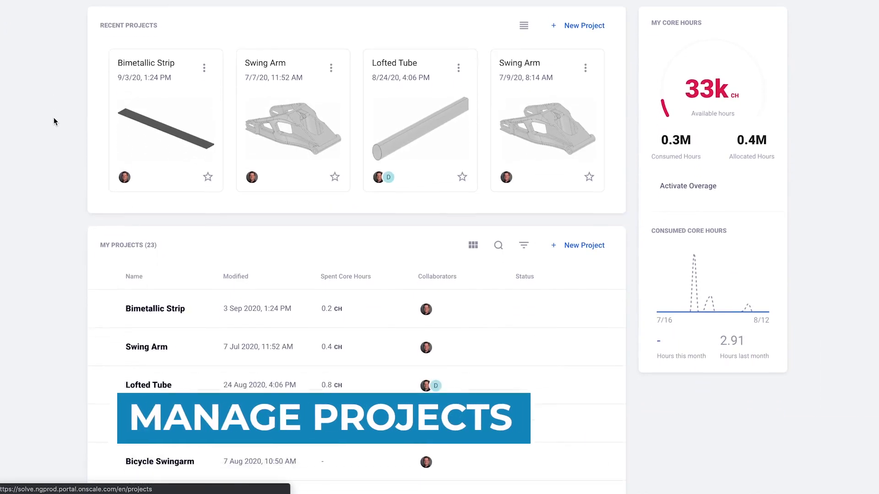
scroll(56, 123, "up", 6)
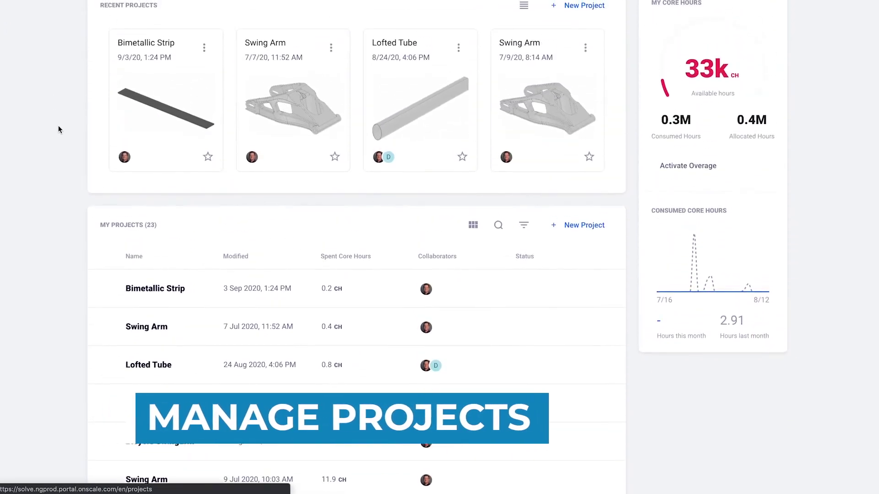
left_click(142, 38)
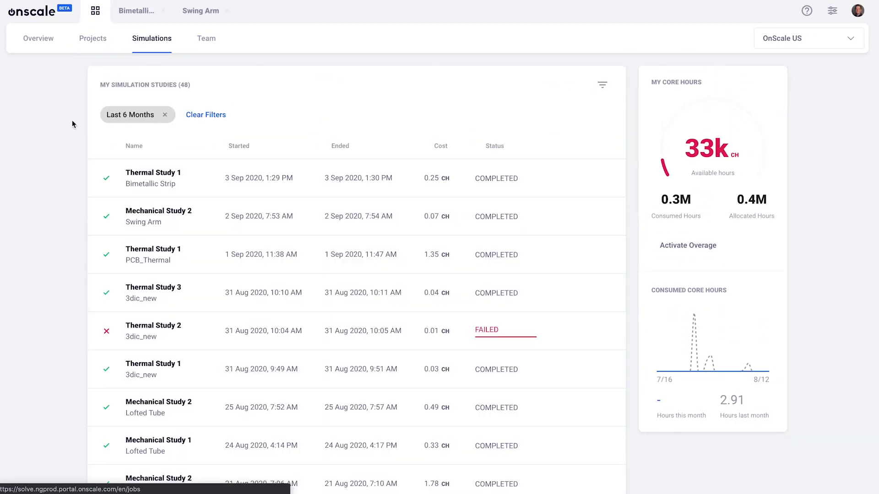
scroll(72, 122, "down", 3)
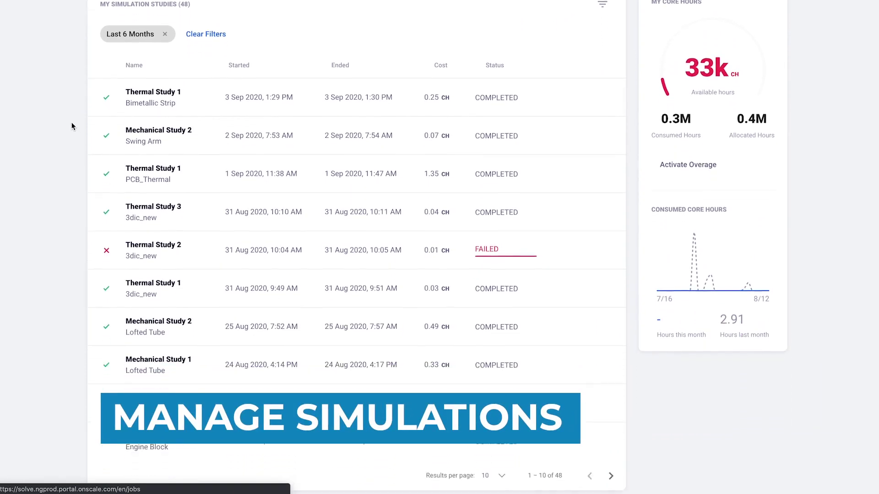
scroll(71, 123, "up", 3)
left_click(207, 38)
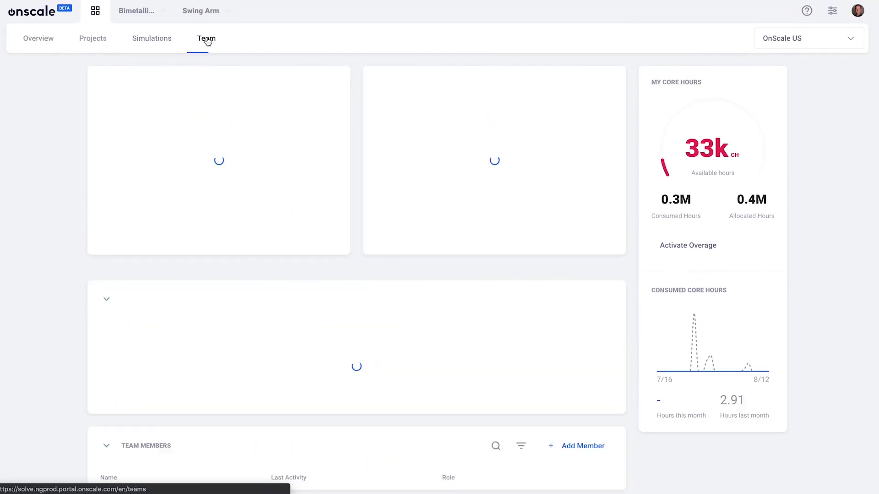
scroll(213, 143, "down", 3)
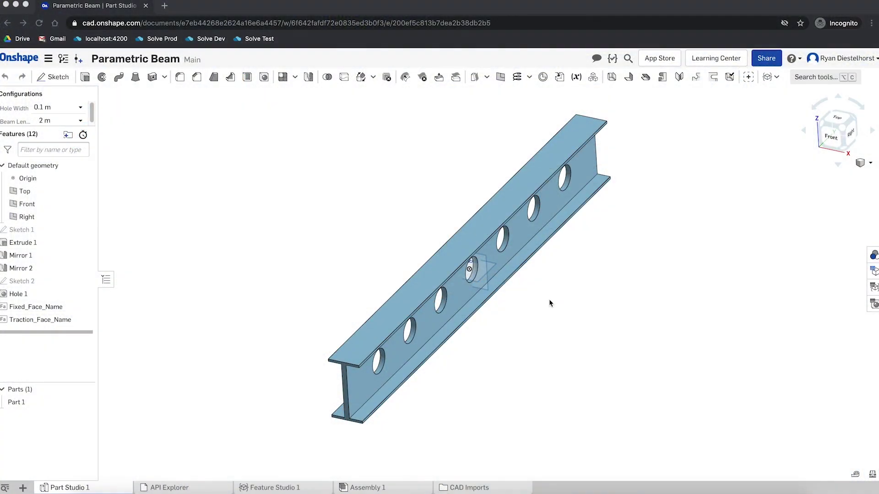
- In Onshape, show the Parametric Beam's configuration tables for Hole Width and Beam Length
left_click(872, 271)
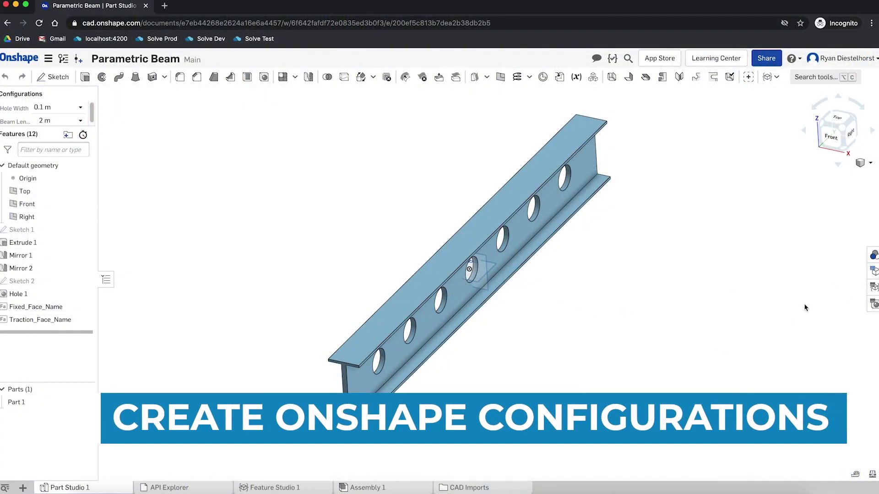
left_click(873, 271)
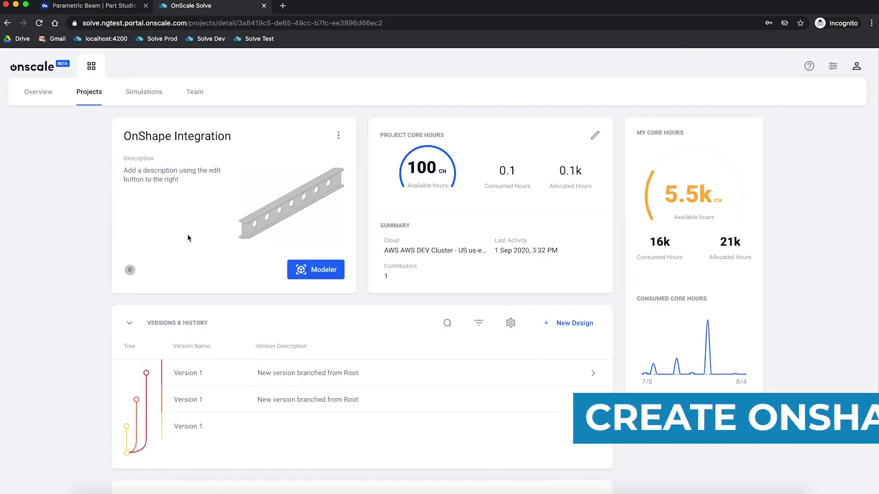
- In OnScale, open Version 1 of Design 3 from the OnShape Integration project in the modeler
scroll(187, 235, "down", 4)
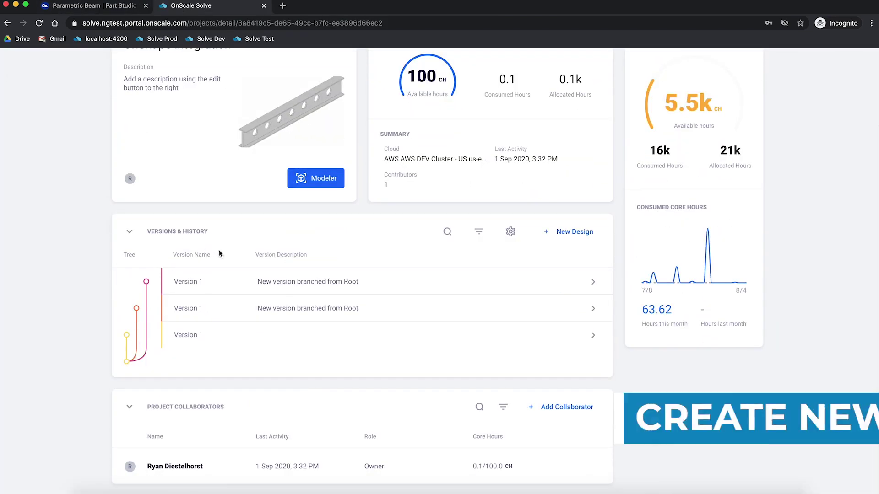
left_click(320, 286)
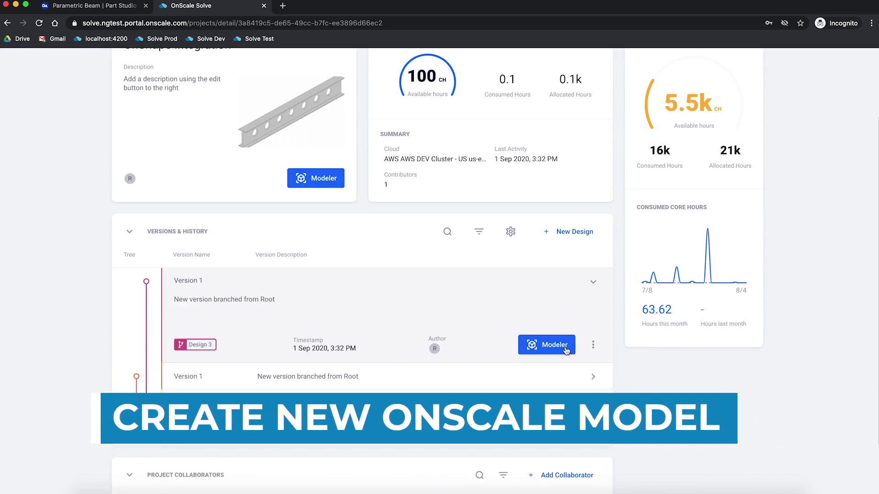
left_click(547, 346)
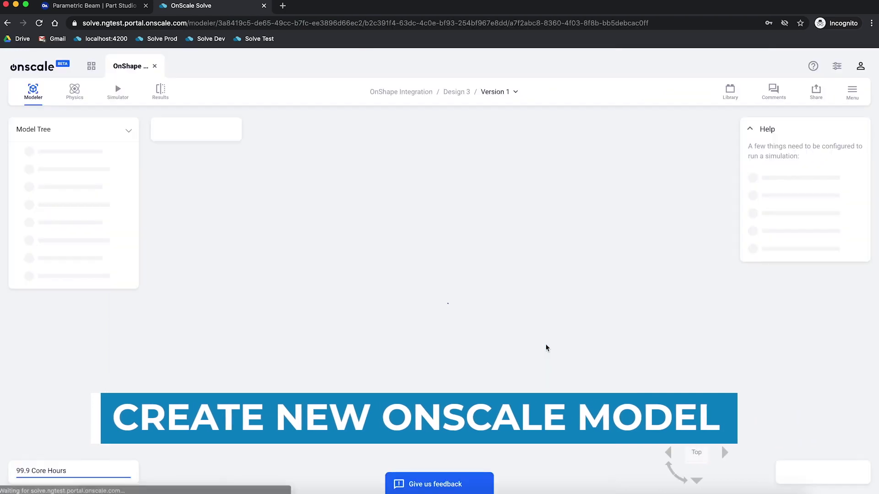
- Start a 3D CAD import from Onshape and choose Part 1 of the recent document Parametric Beam
left_click(224, 129)
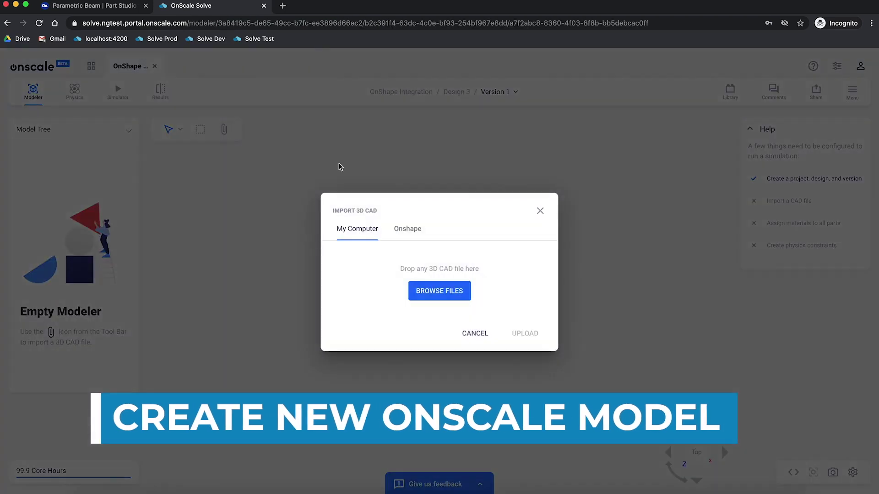
left_click(406, 226)
left_click(388, 221)
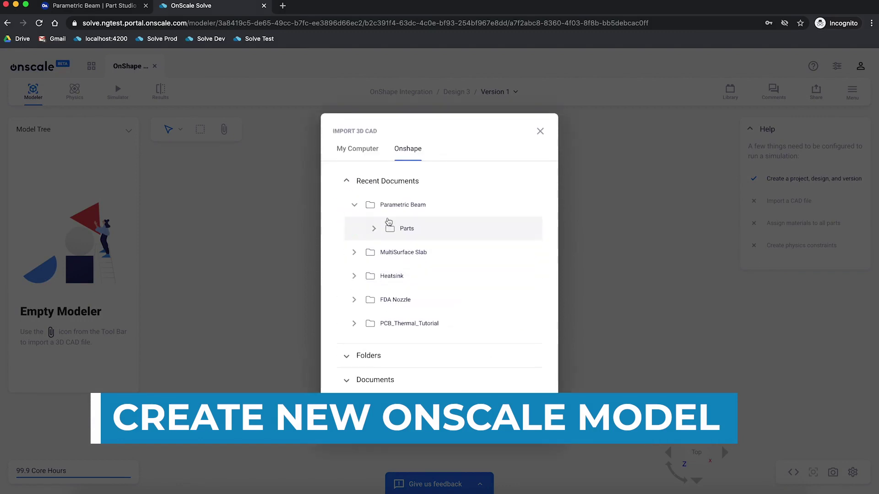
left_click(391, 230)
left_click(402, 240)
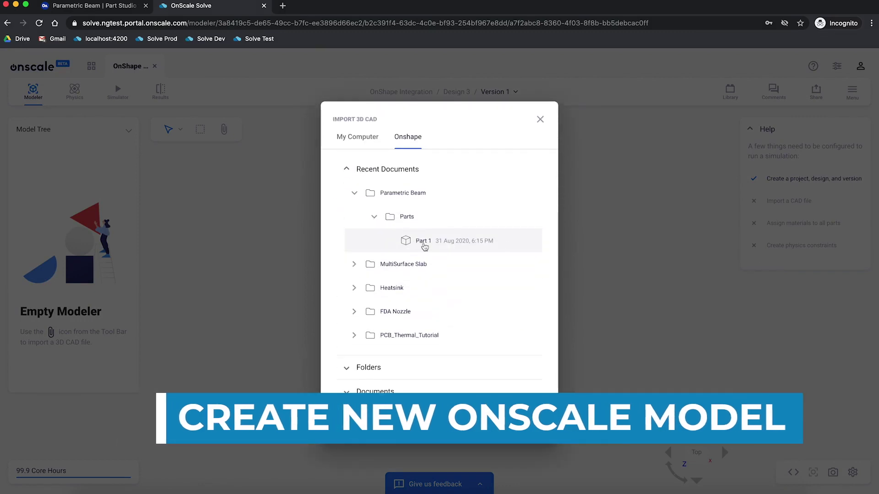
left_click(533, 428)
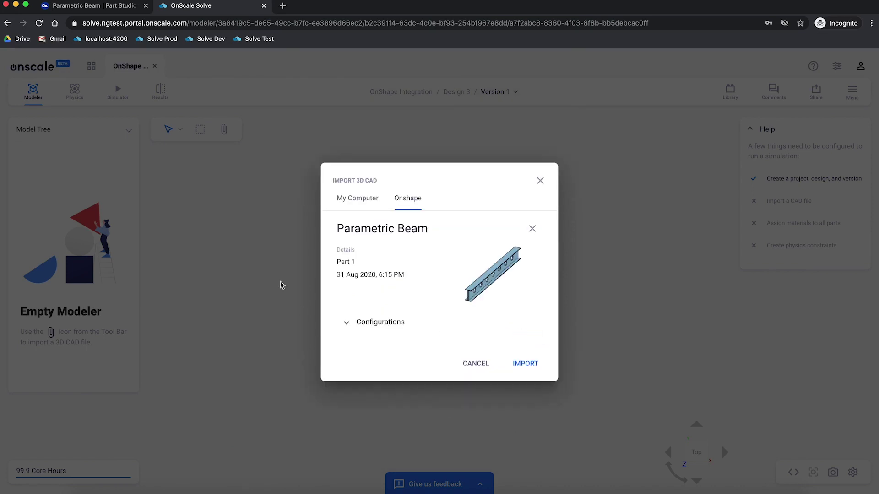
- Import the beam with all Hole Width configurations from 0.1 m to 0.24 m included
left_click(346, 322)
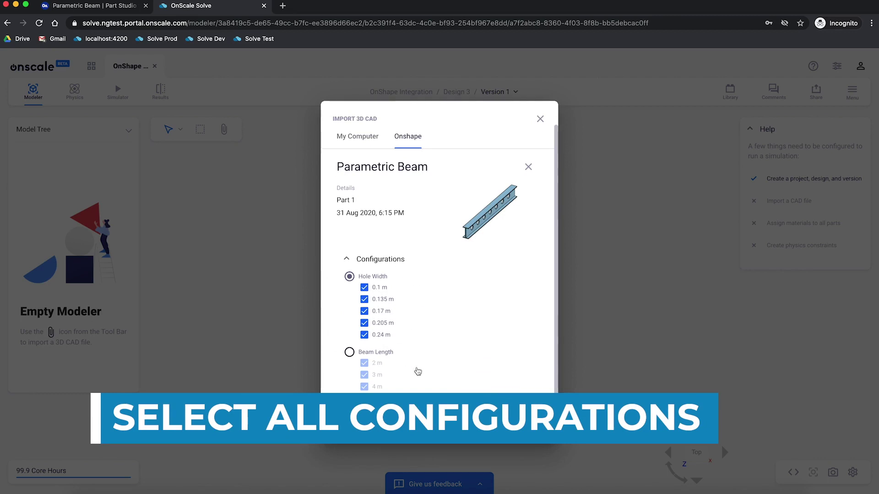
key("Return")
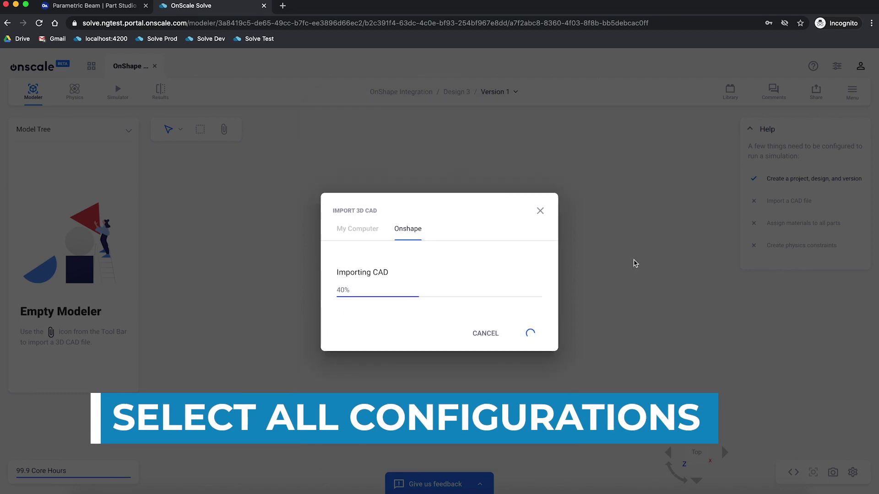
left_click(523, 349)
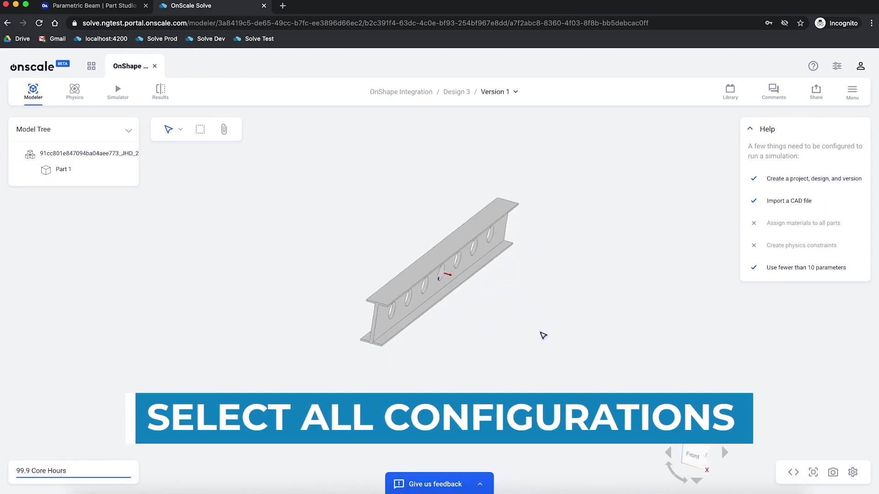
- Assign the Structural steel material to the imported beam
left_click(494, 227)
left_click(848, 151)
type("stee")
left_click(805, 237)
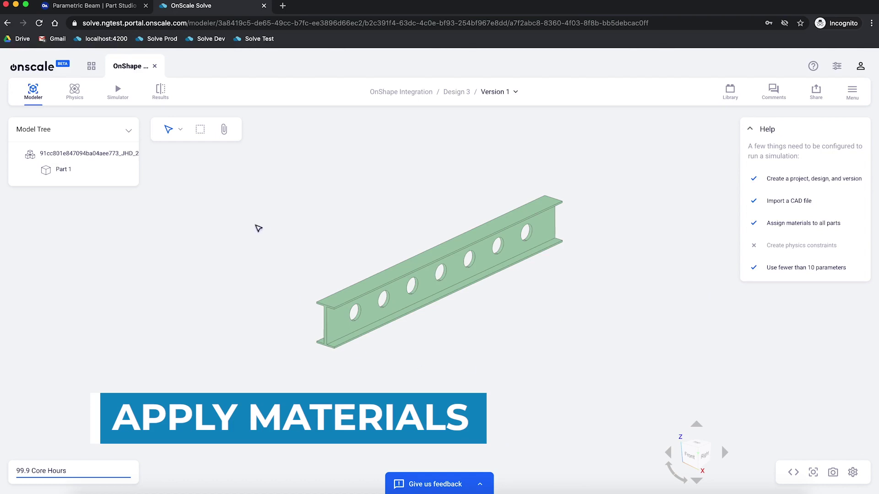
- Add a mechanical restraint fixing the beam's Fixed end face along the X, Y and Z axes
left_click(74, 91)
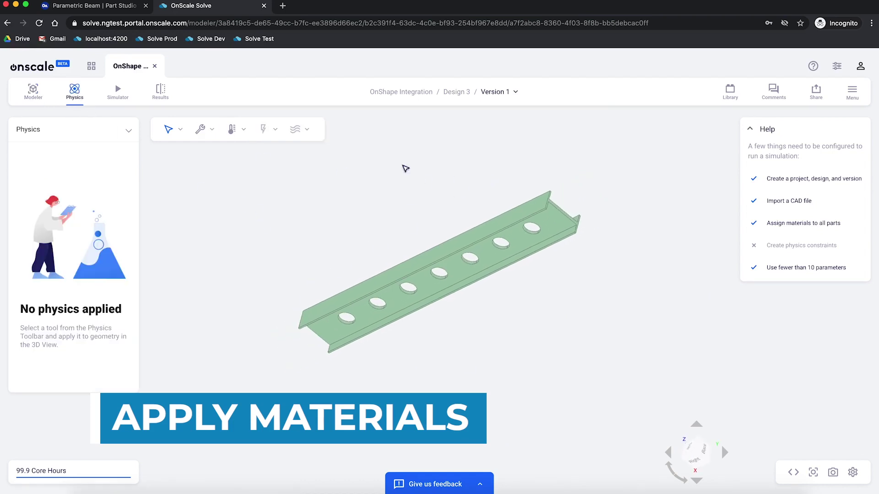
left_click(199, 129)
left_click(228, 247)
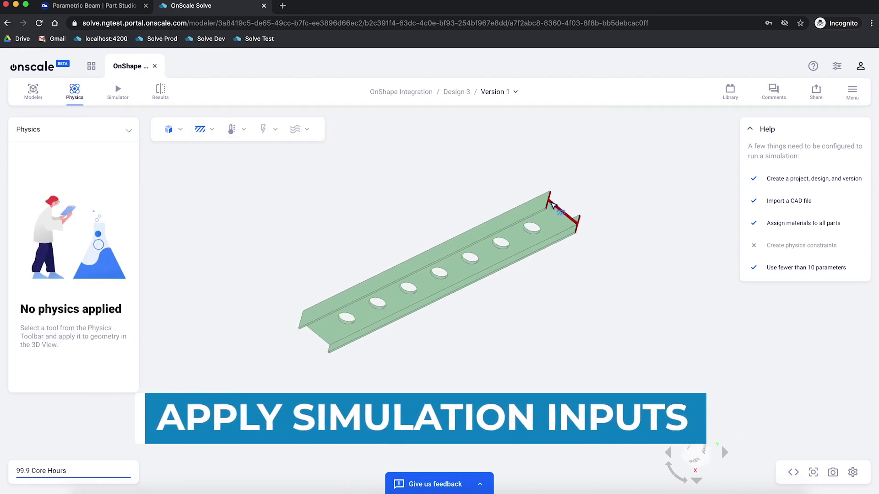
left_click(515, 206)
left_click(763, 314)
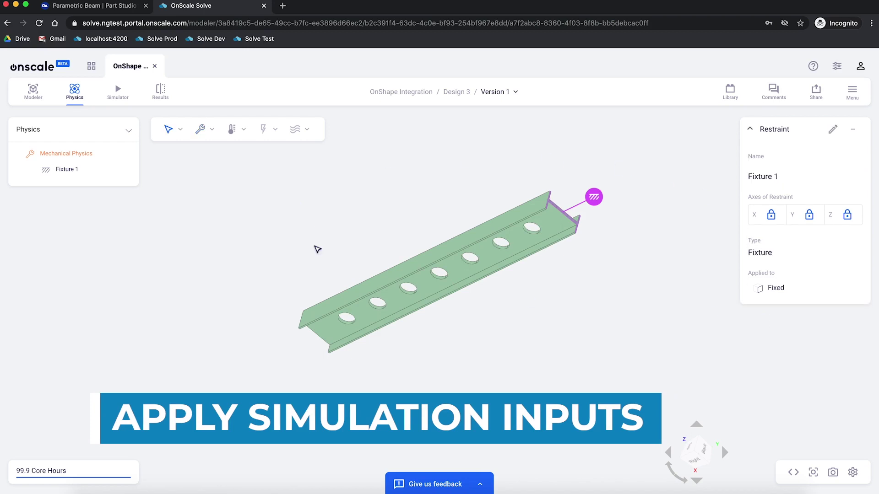
- Apply a 1000 N force load to the beam's free end face, with force angle u set to -90°
left_click_drag(316, 249, 406, 135)
left_click(34, 172)
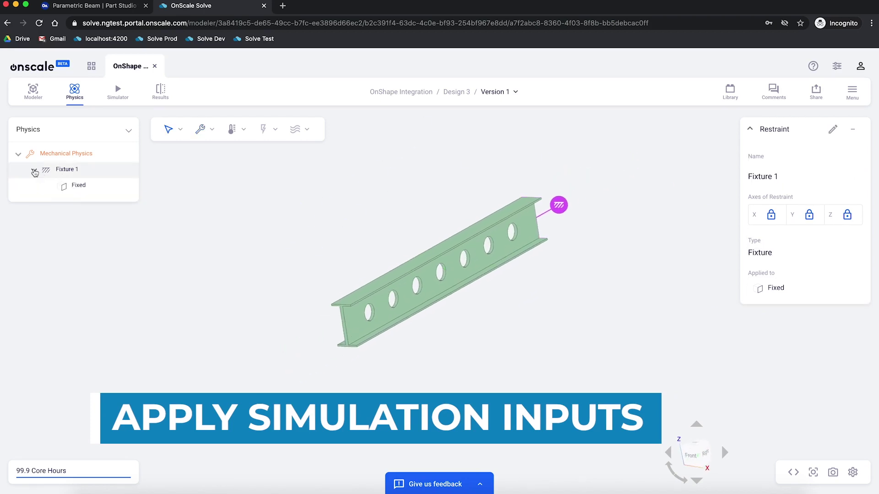
left_click(34, 173)
left_click(202, 130)
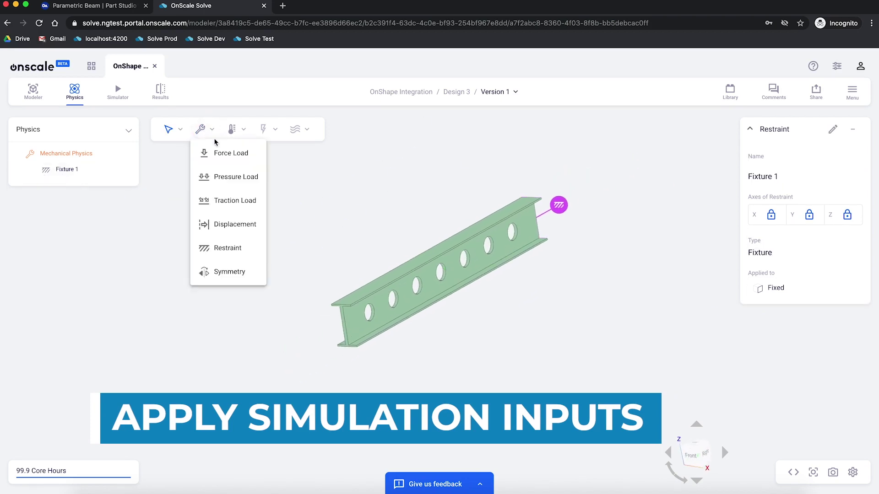
left_click(227, 152)
left_click(346, 323)
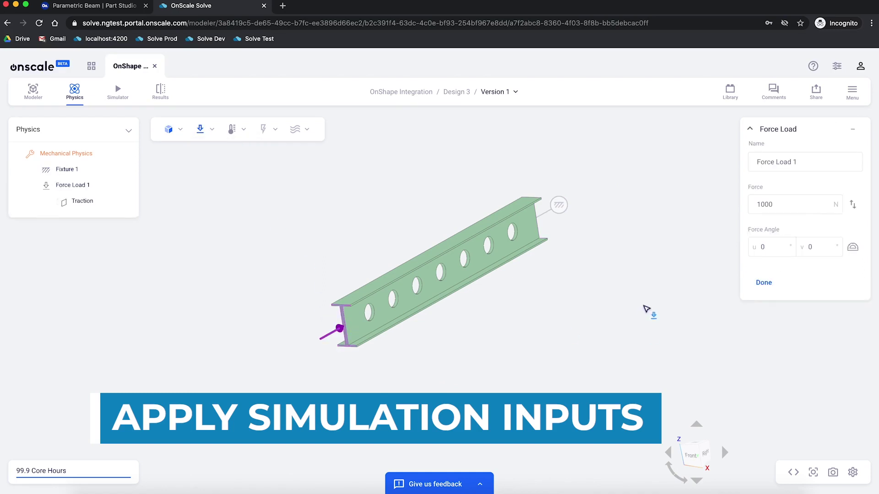
type("-90")
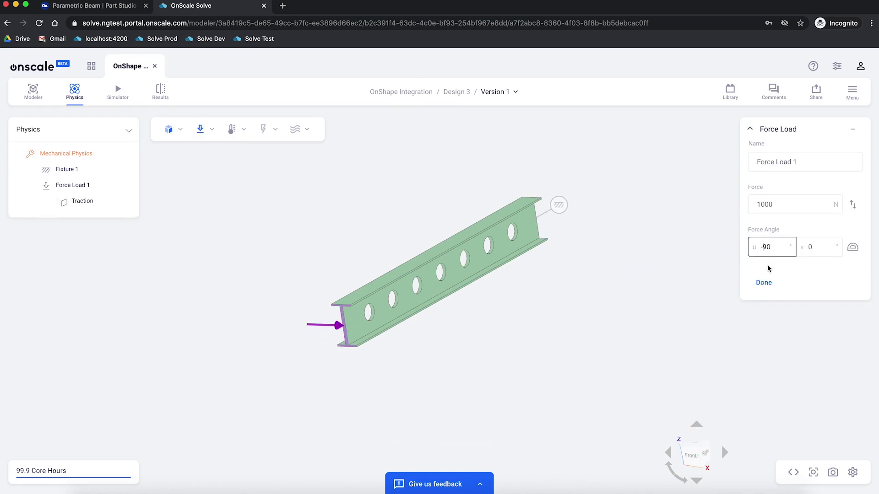
left_click(763, 284)
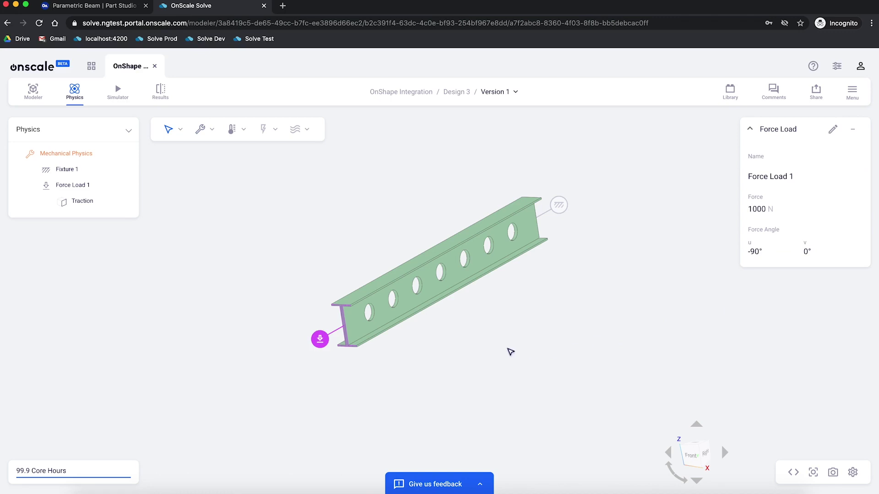
- List the current study's simulations in the simulator and start meshing and estimating with the automatic mesh at medium quality
scroll(492, 304, "up", 3)
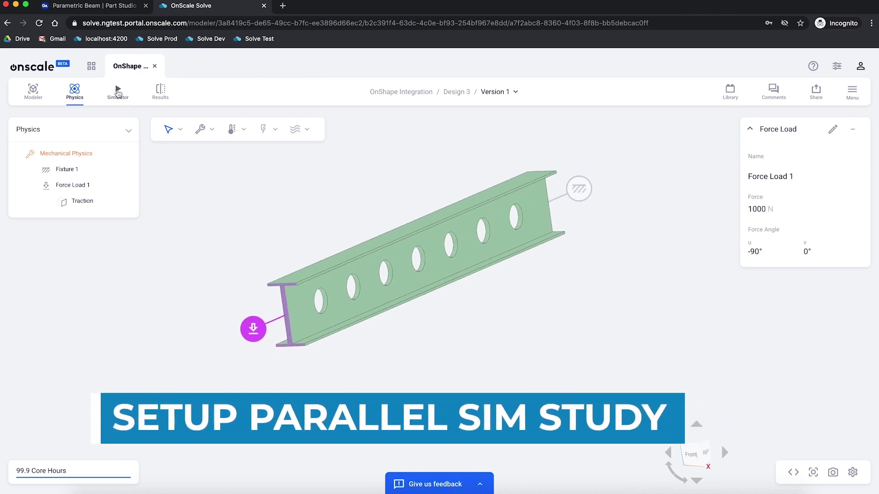
left_click(118, 92)
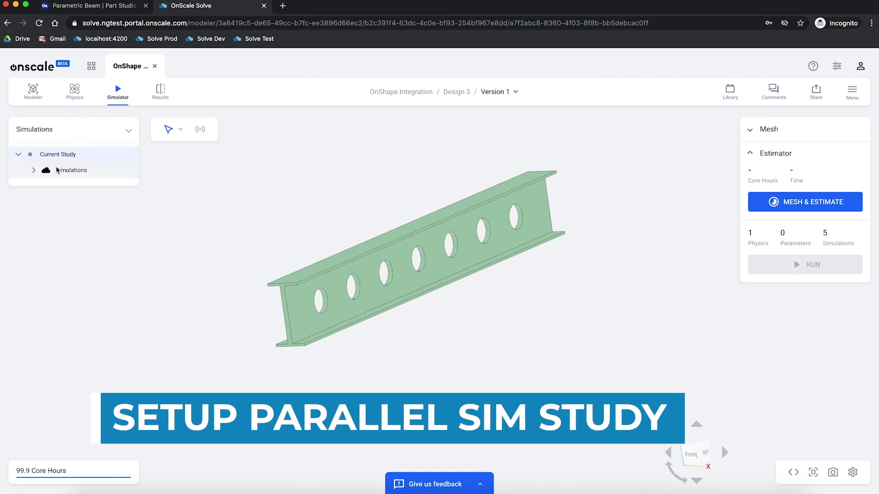
left_click(34, 171)
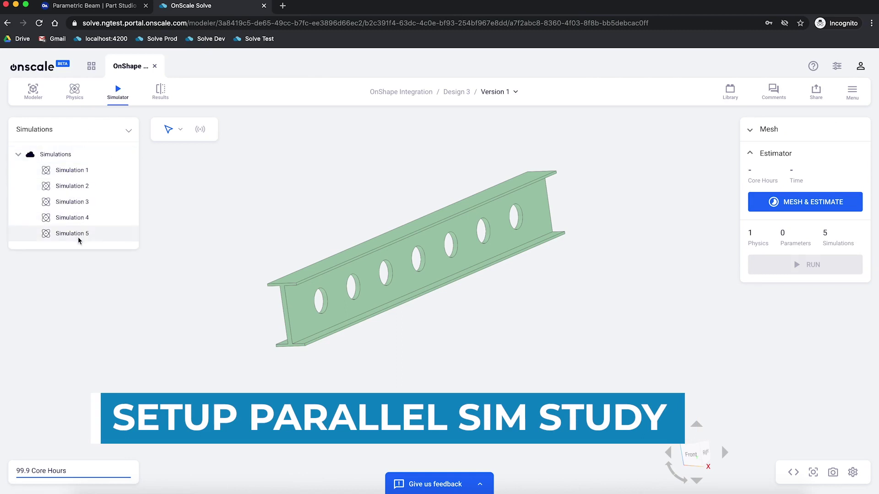
left_click(804, 202)
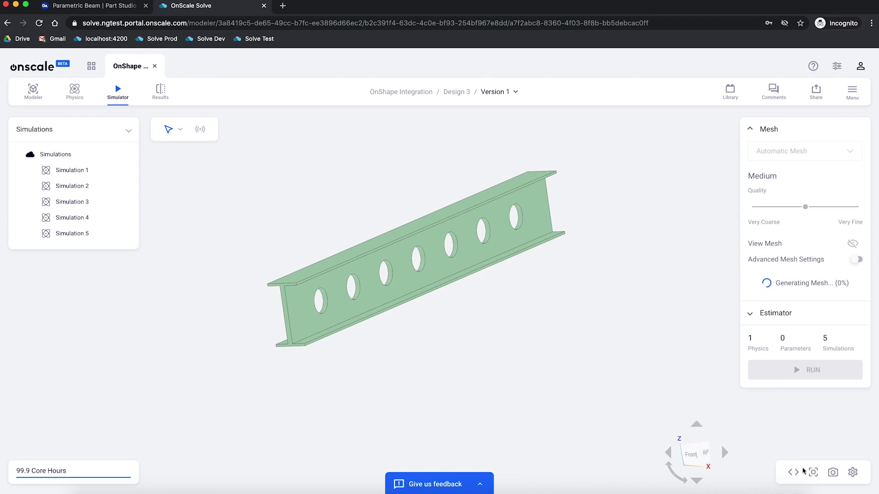
- Open the auto-generated SimAPI code and examine the geometry files listed under ParametricCad
left_click(794, 472)
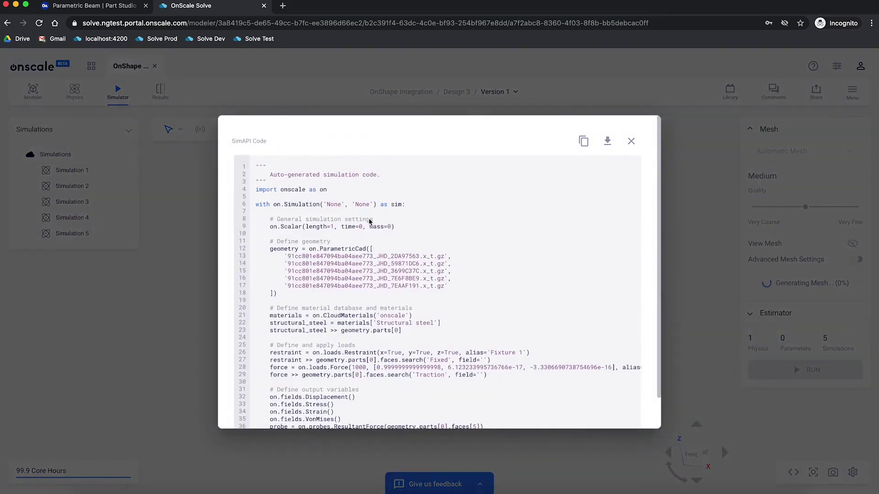
left_click_drag(286, 258, 475, 290)
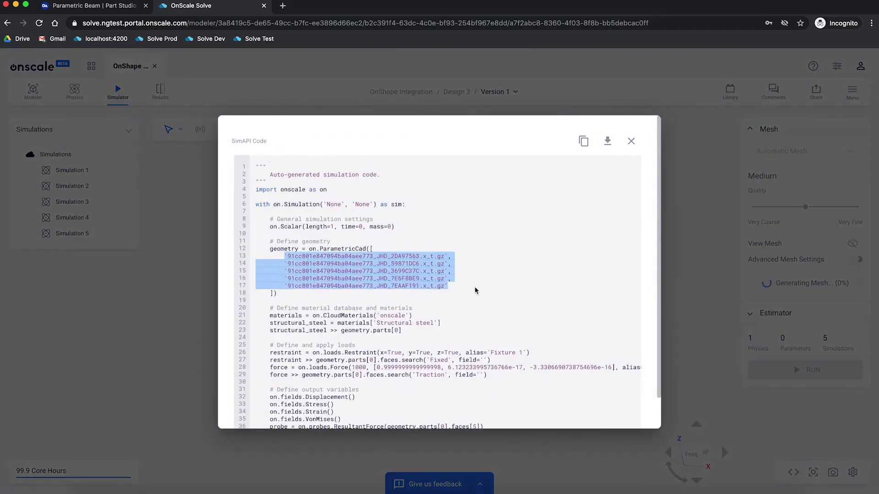
left_click(480, 259)
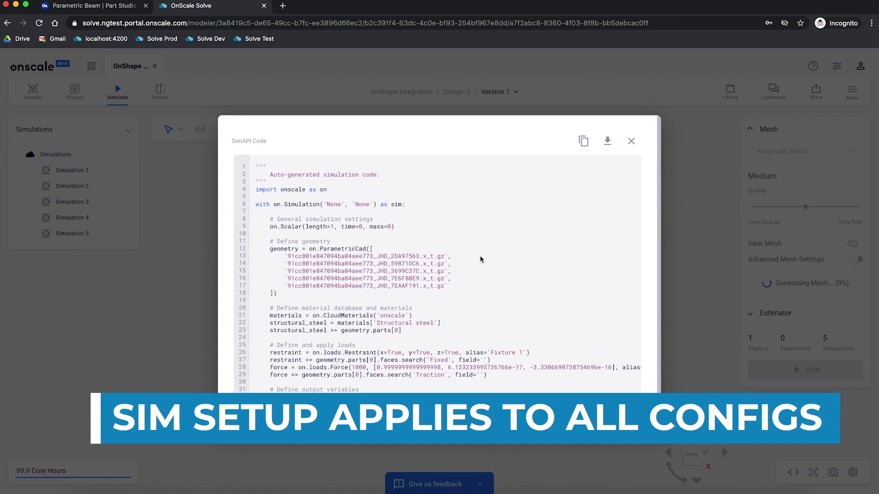
- Review the material, load and output variable definitions in the auto-generated SimAPI code, closing it when done
scroll(480, 260, "down", 2)
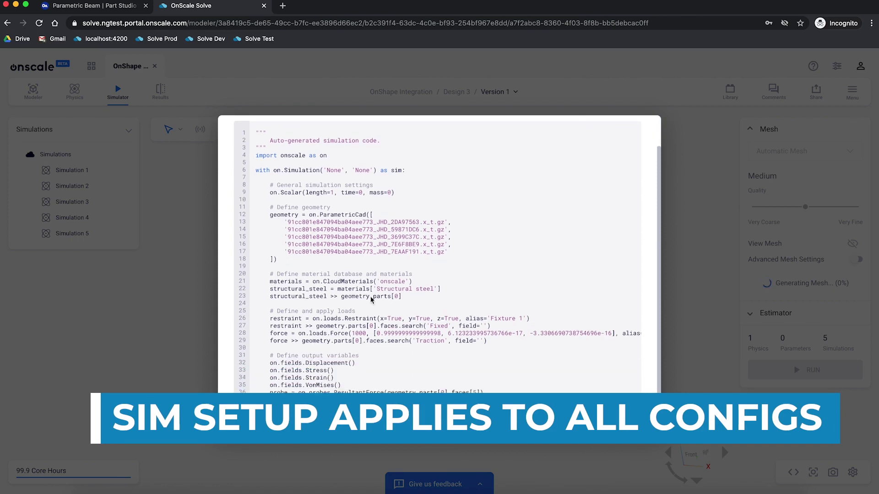
left_click_drag(285, 287, 428, 307)
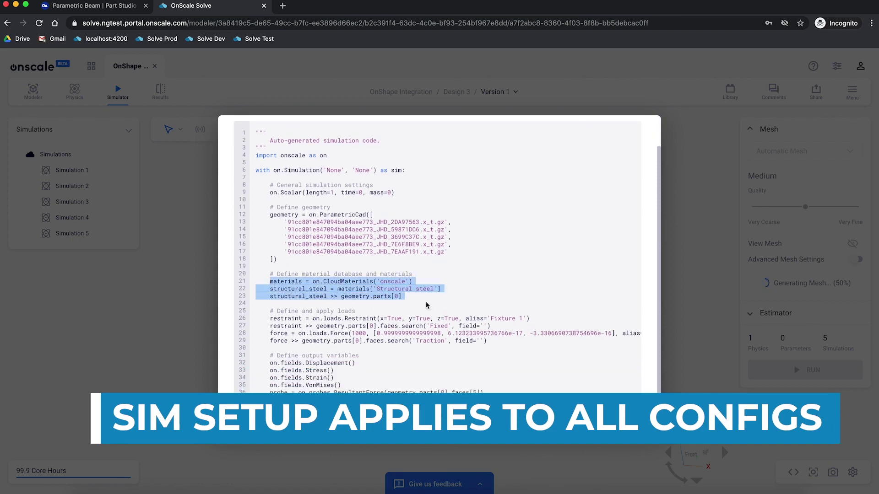
left_click_drag(270, 319, 420, 344)
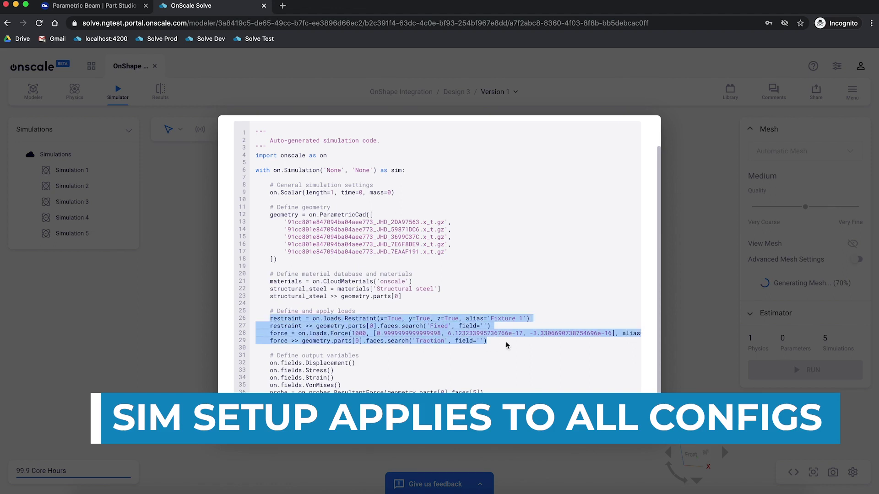
left_click_drag(270, 362, 512, 392)
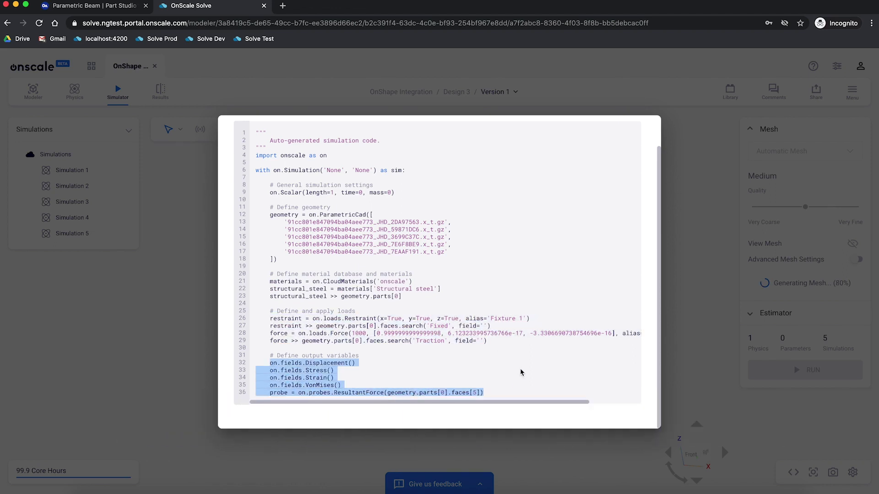
left_click(520, 373)
scroll(538, 256, "up", 2)
left_click(632, 141)
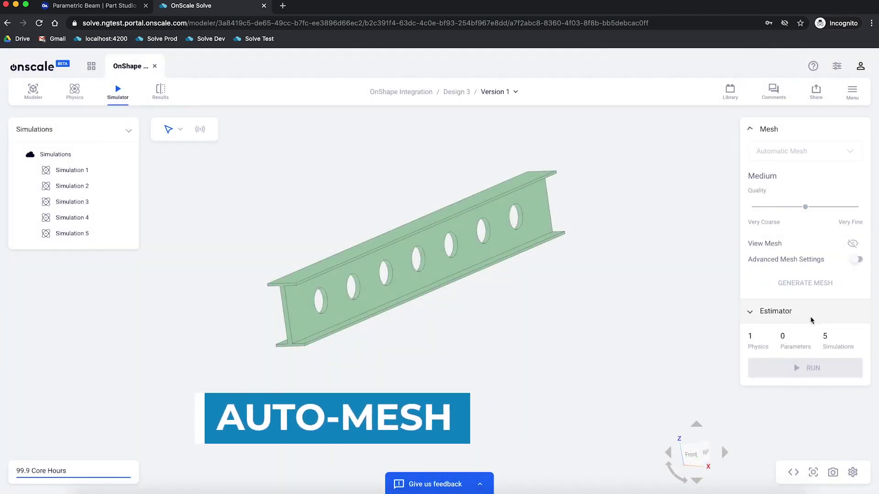
- Show the advanced mesh settings and examine the cell sizes, mesh volume error and cell quality histogram
left_click(753, 133)
left_click(853, 262)
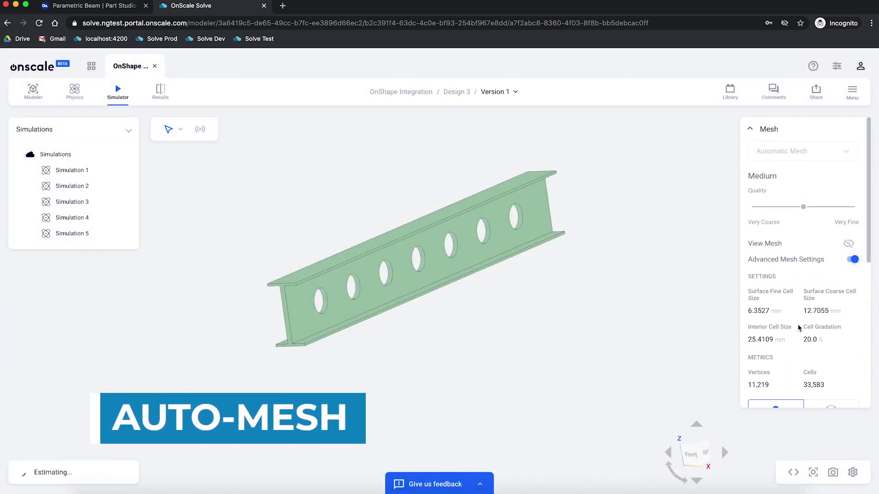
scroll(800, 328, "down", 3)
scroll(832, 346, "down", 5)
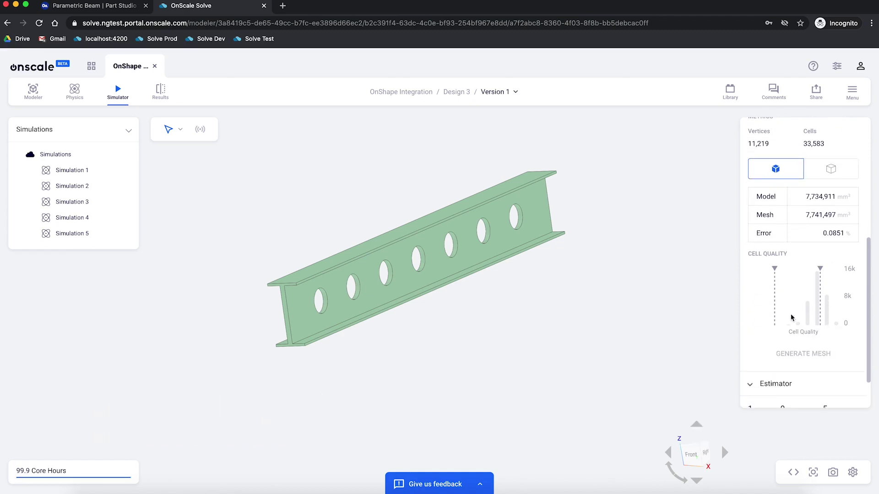
scroll(762, 309, "down", 1)
- Expand the estimator, adjust the trade-off between core hours and time, and run the beam study
left_click(771, 333)
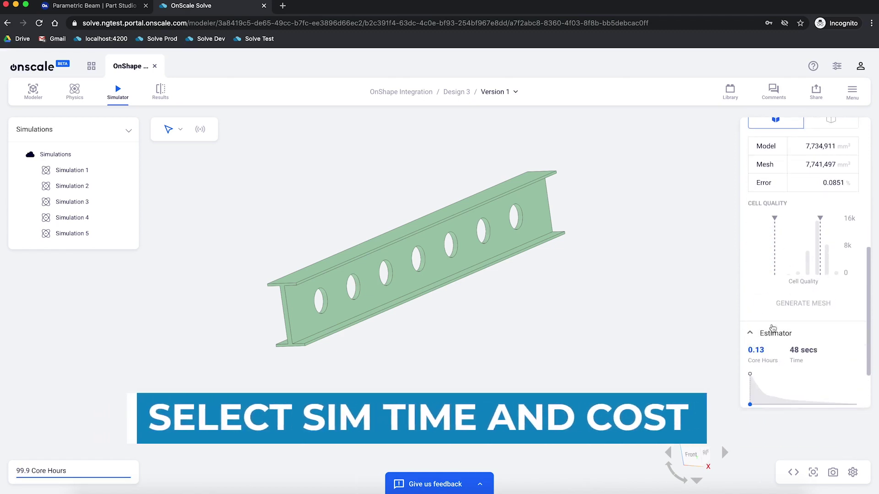
scroll(770, 316, "down", 2)
left_click_drag(750, 333, 763, 333)
left_click(797, 388)
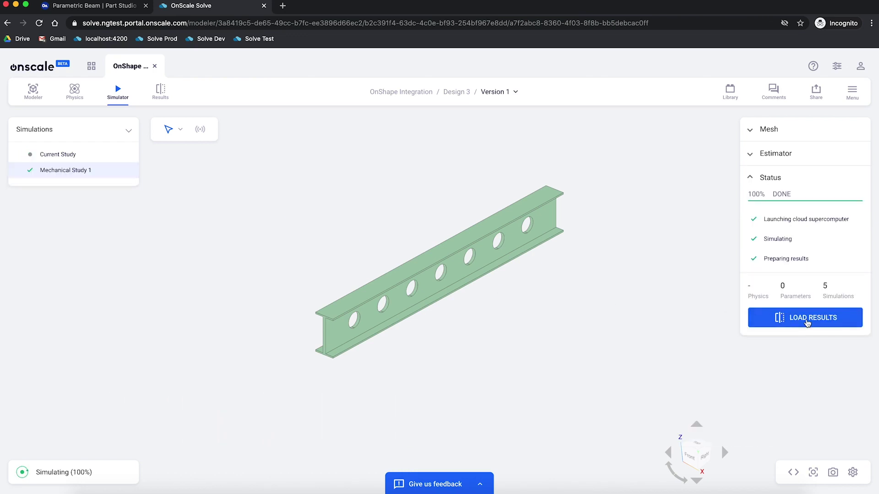
- Load the results of Mechanical Study 1 and step through the displacement magnitude of all five beam configurations
left_click(807, 323)
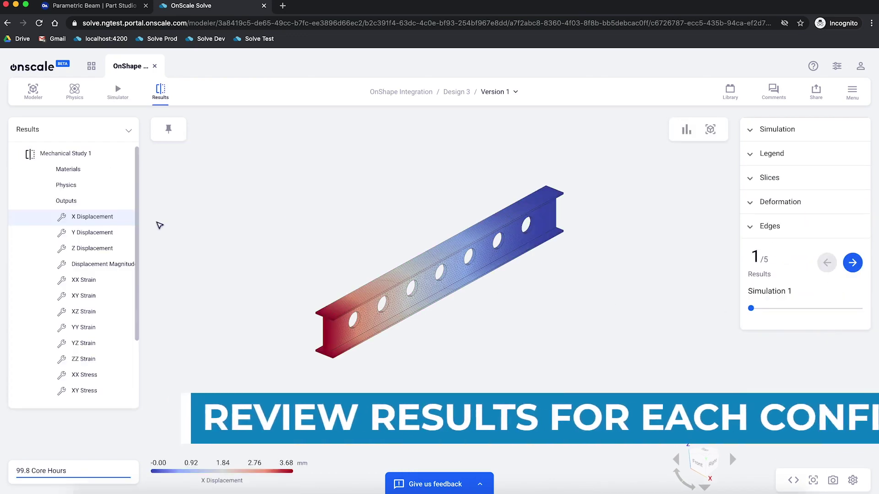
left_click(103, 264)
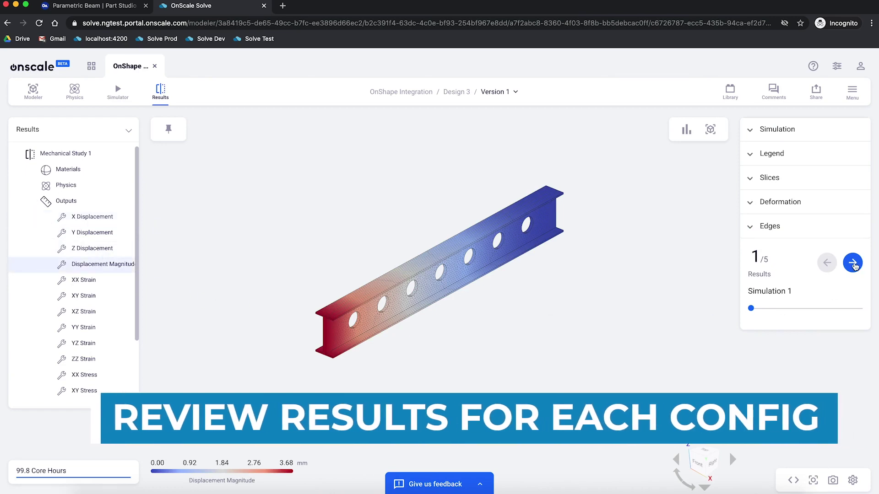
left_click(852, 263)
left_click(853, 262)
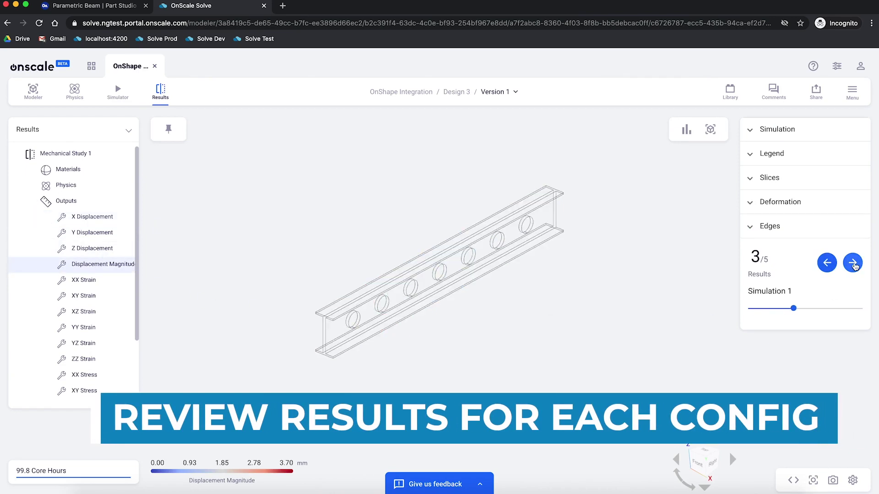
left_click(852, 263)
left_click(852, 262)
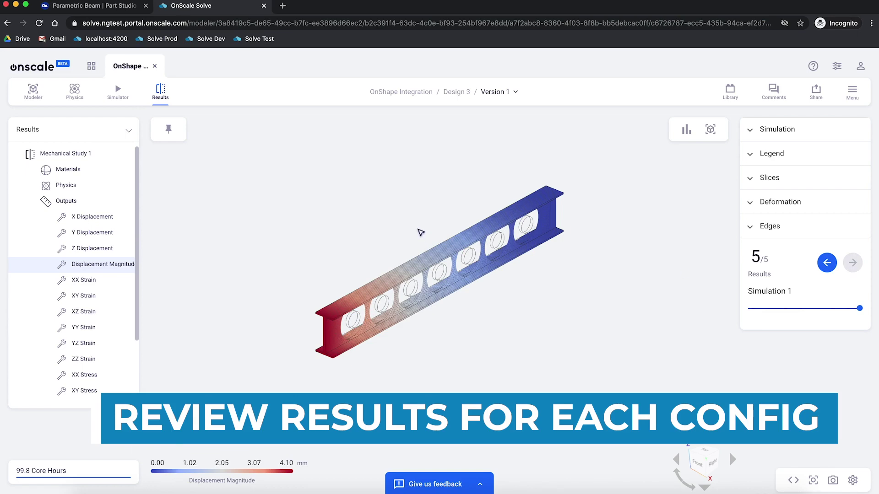
- Compare the displacement magnitude at the beam's free end in the fifth configuration with that in the first
scroll(422, 238, "up", 3)
left_click_drag(421, 239, 311, 240)
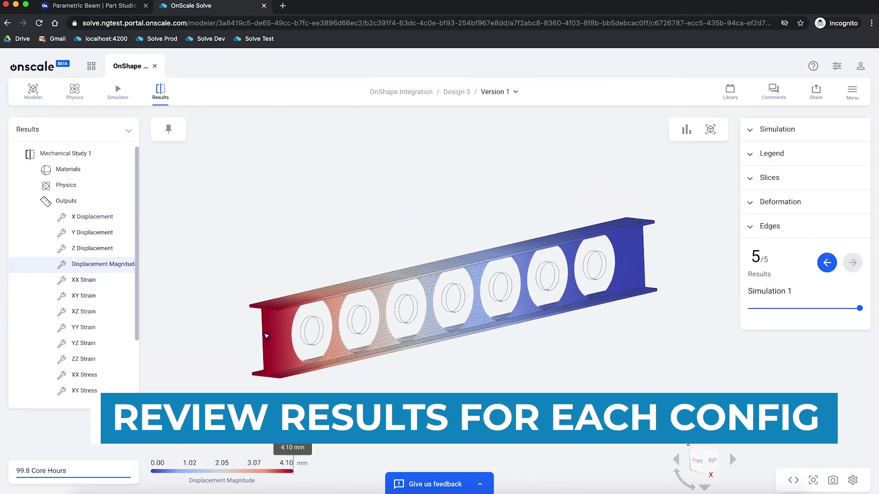
left_click(827, 266)
left_click(827, 265)
left_click(827, 265)
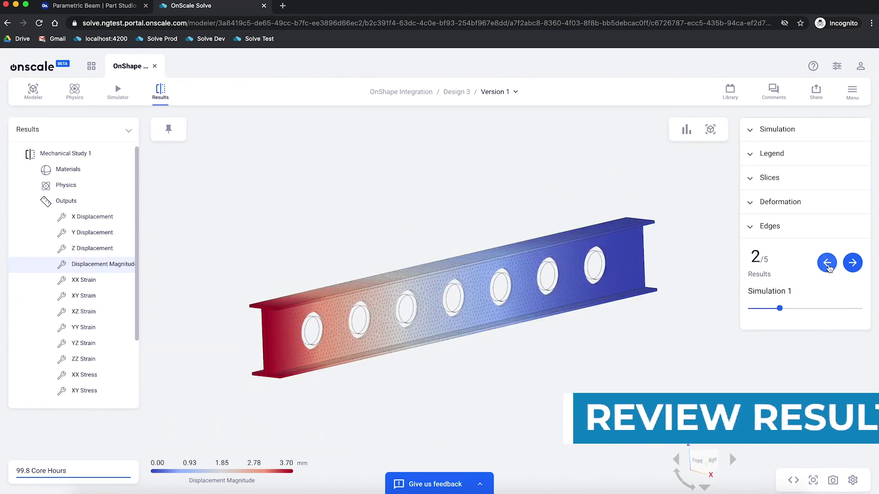
key("Left")
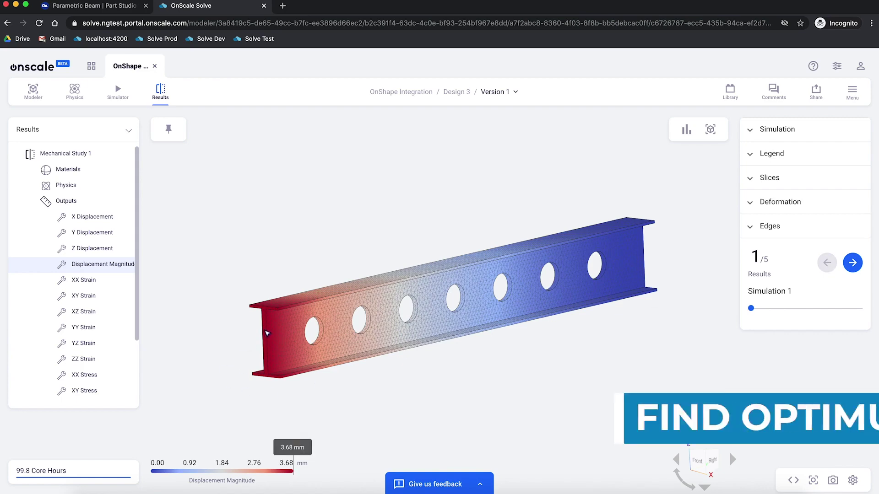
- Display the Von Mises Stress output and step forward through the beam configurations from the first result
scroll(110, 323, "down", 3)
left_click(94, 391)
left_click_drag(589, 366, 590, 373)
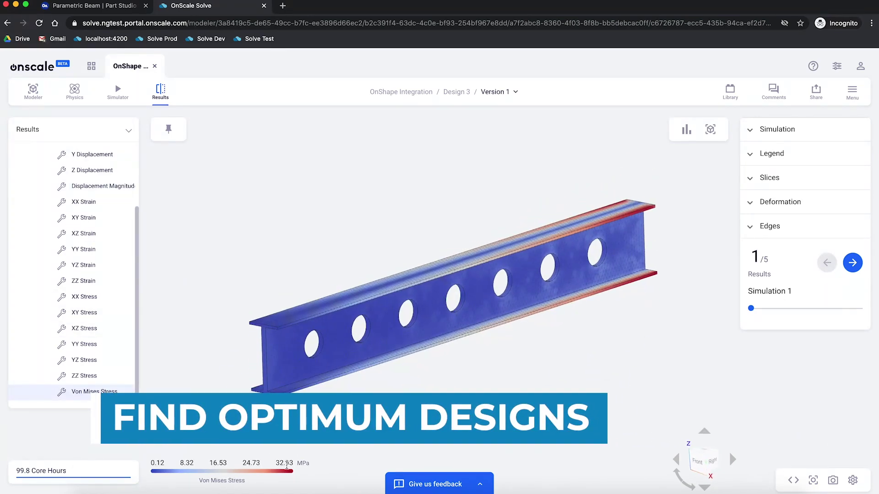
scroll(659, 213, "up", 5)
key("Right")
key("Right")
key("Right")
key("Right")
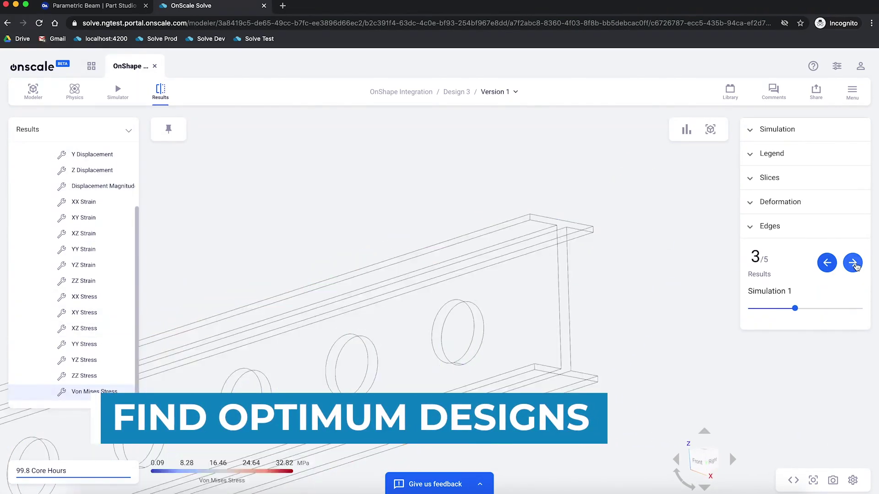
- Inspect the Von Mises stress concentrations on the flanges around the large holes in the fifth configuration
scroll(671, 218, "down", 4)
left_click_drag(670, 218, 346, 386)
scroll(259, 318, "up", 4)
scroll(347, 386, "up", 5)
scroll(355, 381, "down", 8)
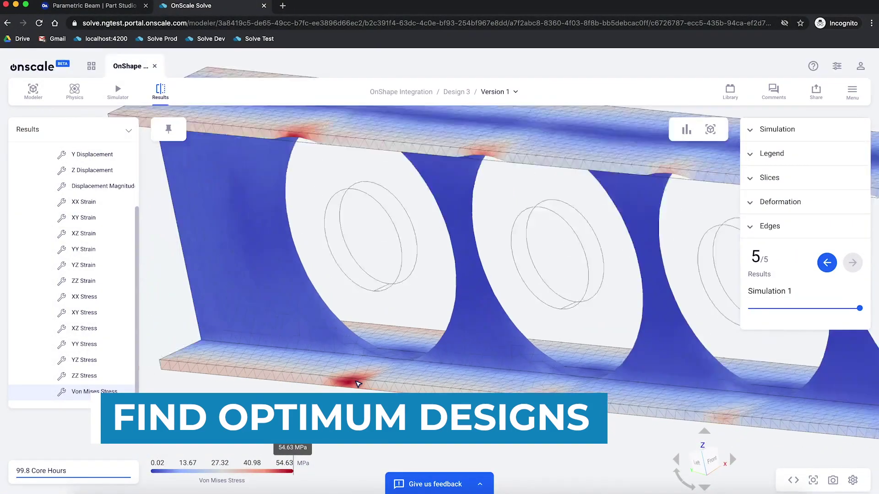
mouse_move(463, 353)
left_mouse_down()
mouse_move(279, 450)
mouse_move(555, 359)
mouse_move(526, 347)
left_mouse_up()
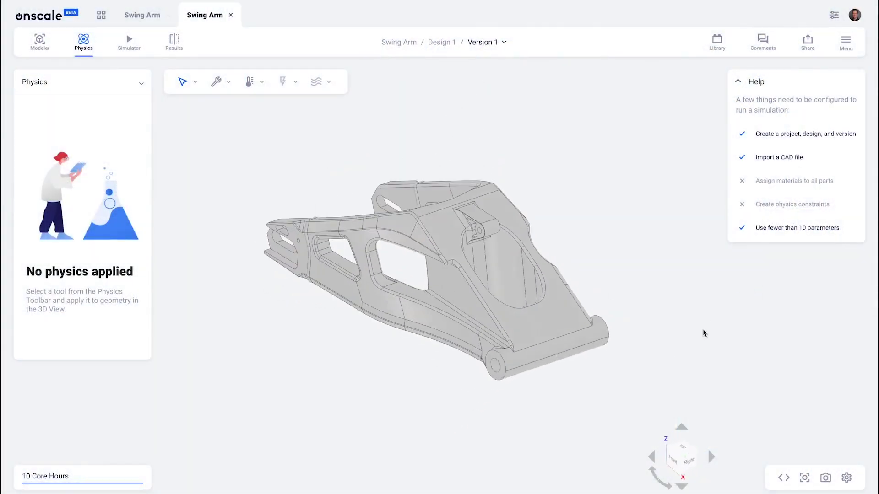
- In the Swing Arm project, add a force load to the nearer arm's slot face, sweeping linearly from 100 to 10000 N in 5 values
left_click(215, 84)
left_click(231, 109)
left_click(287, 253)
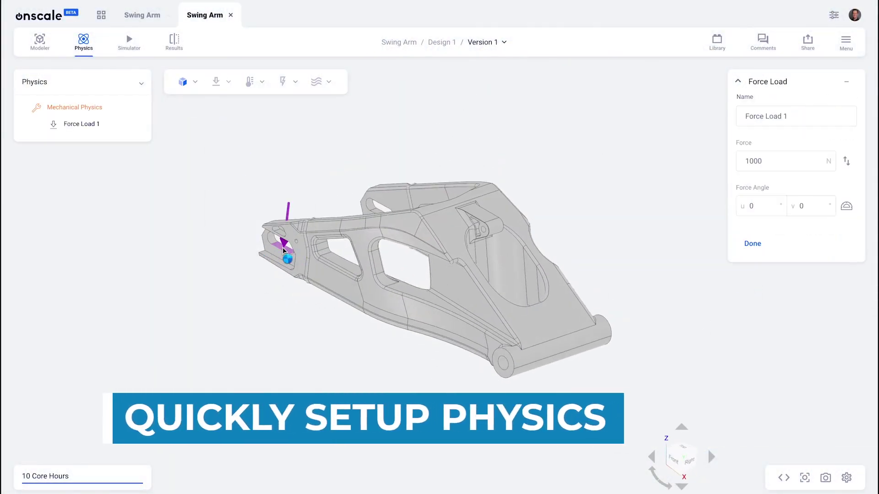
left_click(796, 161)
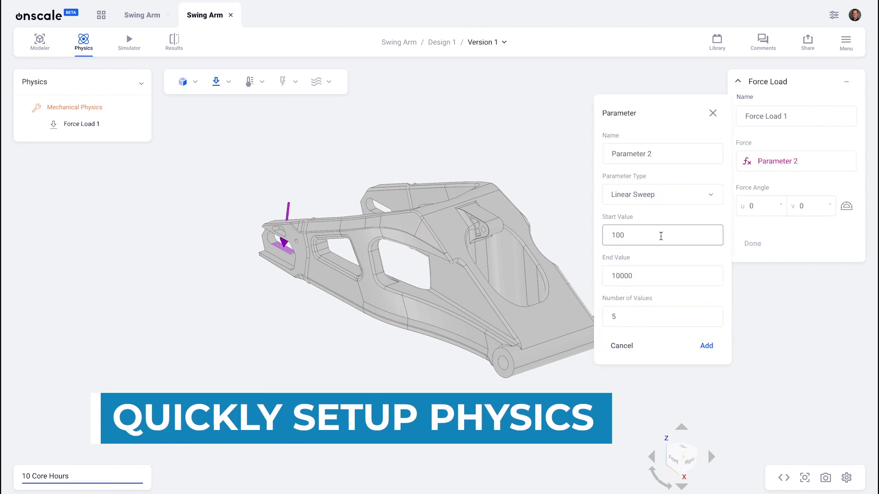
left_click(654, 276)
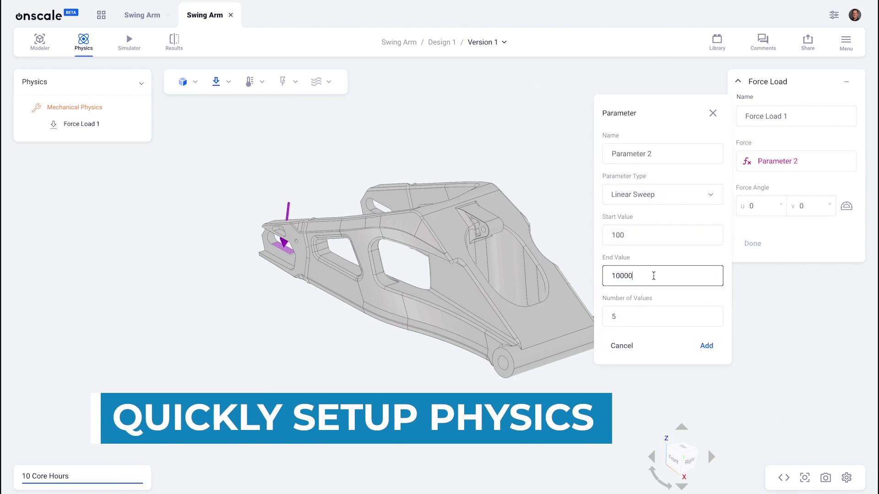
left_click(705, 346)
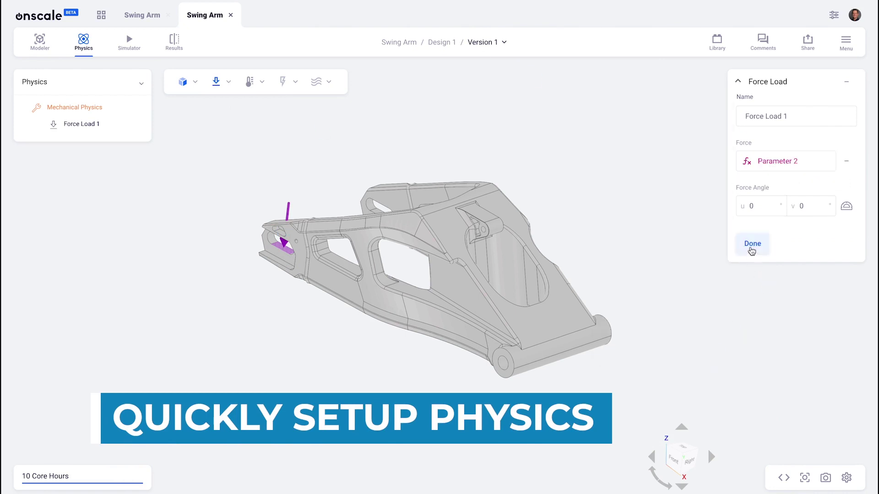
left_click(752, 243)
- Add a second force load to the farther arm's slot face, sweeping linearly from -100 to -2000 N in 5 values
left_click(380, 214)
left_click(225, 82)
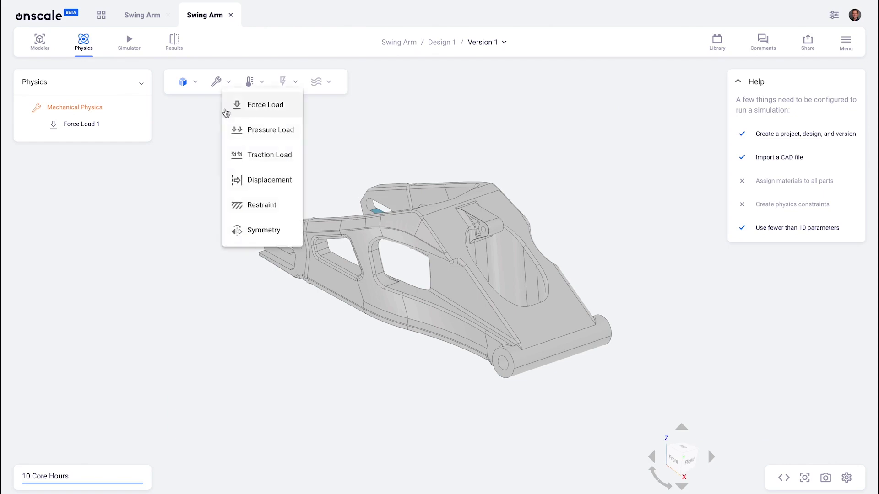
left_click(250, 104)
left_click(853, 168)
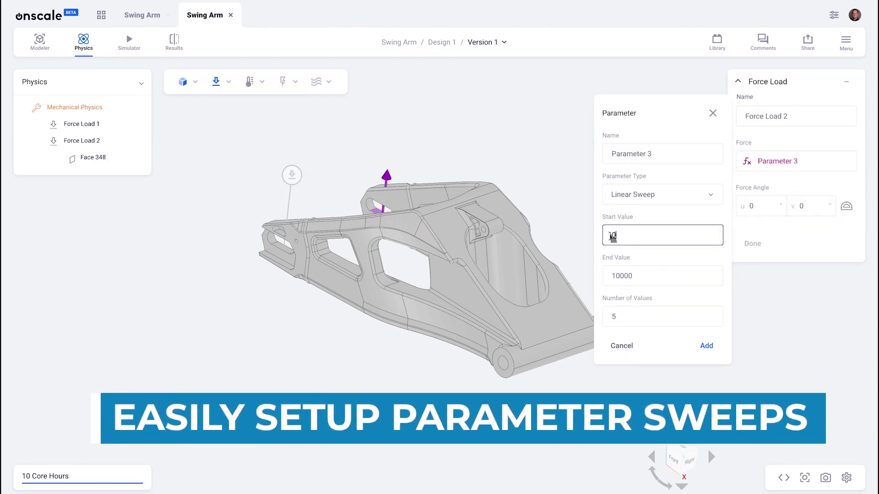
type("-")
key("Tab")
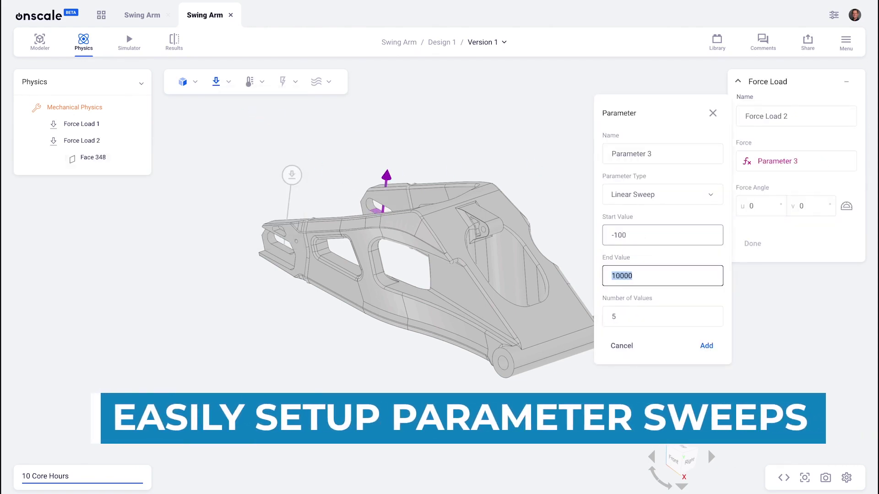
type("-2000")
left_click(700, 355)
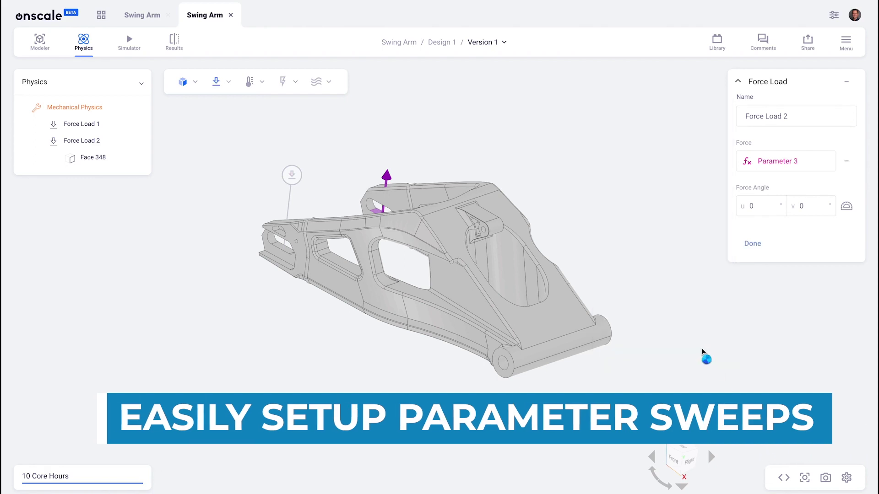
left_click(753, 243)
- Add a fixture restraint on the inner face of the swing arm's pivot tube, locking the X, Y and Z axes
left_click(219, 82)
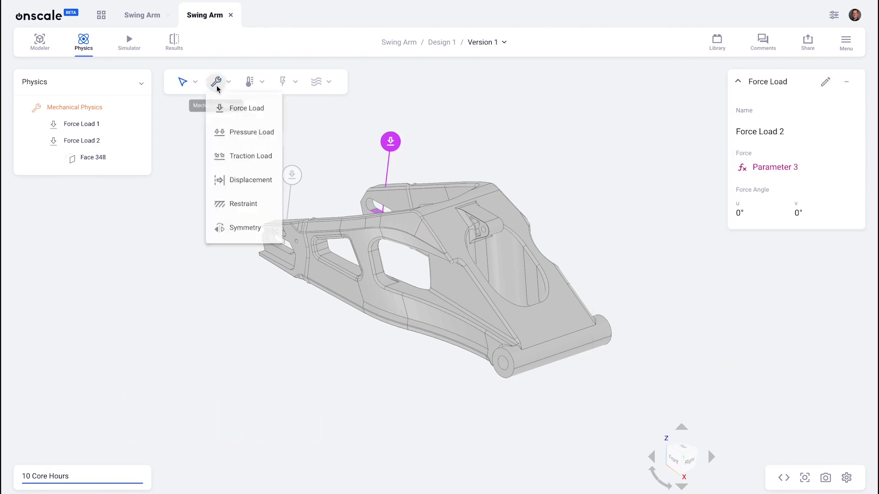
left_click(250, 182)
left_click(513, 365)
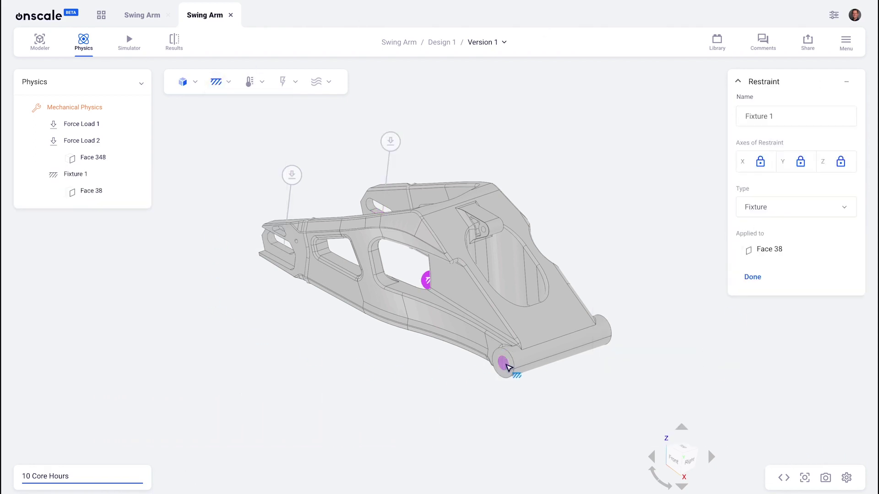
left_click_drag(642, 198, 659, 158)
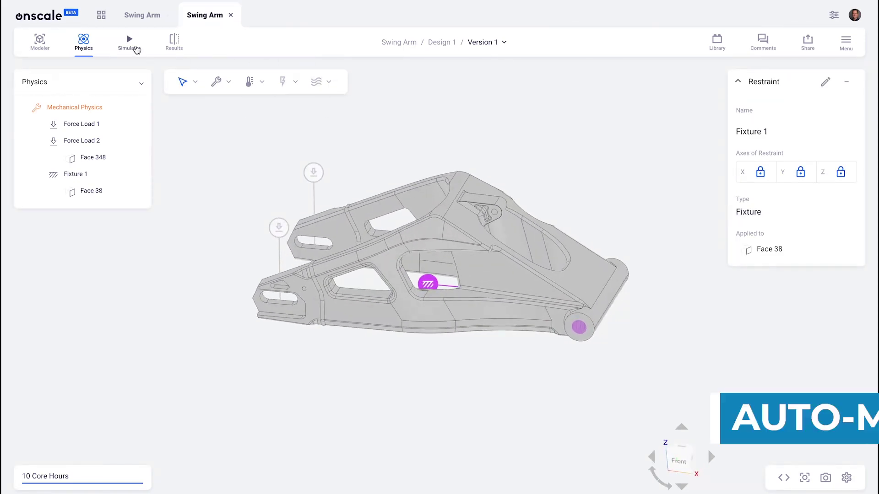
- Open the swing arm's current study in the simulator and start generating its meshes and cost estimate
left_click(129, 42)
left_click(823, 184)
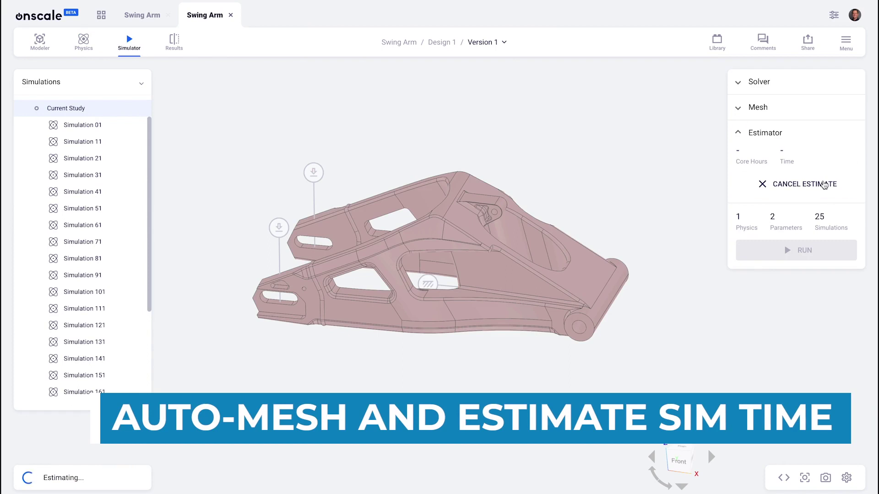
left_click(805, 477)
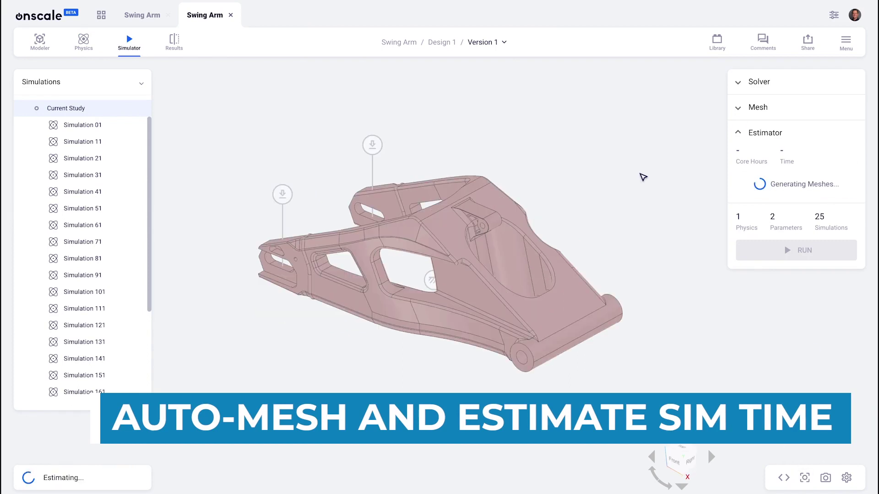
- Set the estimator trade-off for the swing arm study to 11.44 core hours and 1 min 43 secs
mouse_move(742, 209)
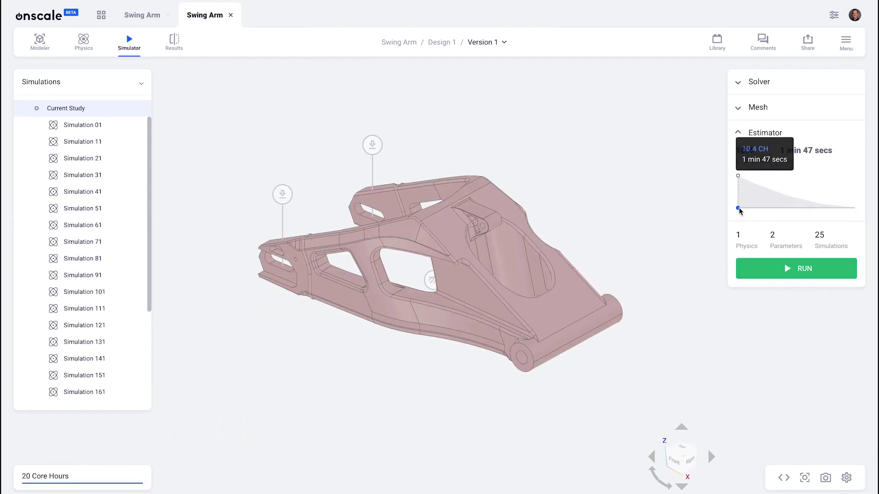
left_click_drag(744, 209, 818, 212)
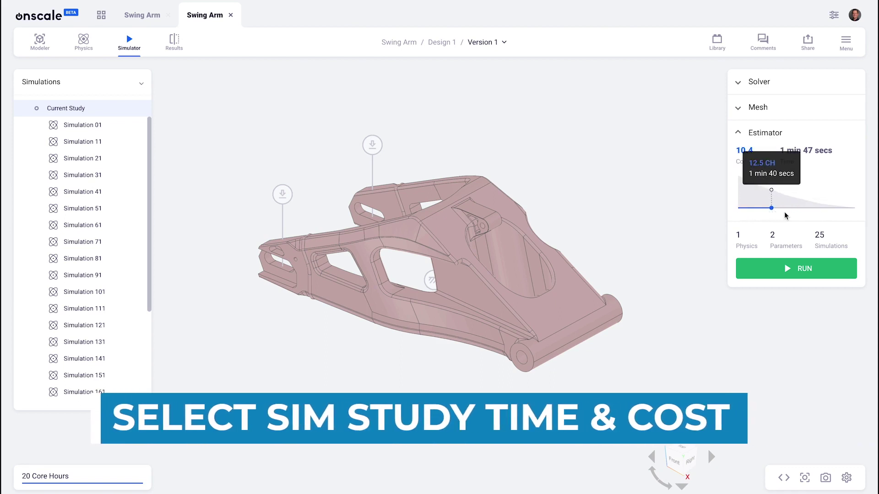
left_click_drag(805, 214, 770, 214)
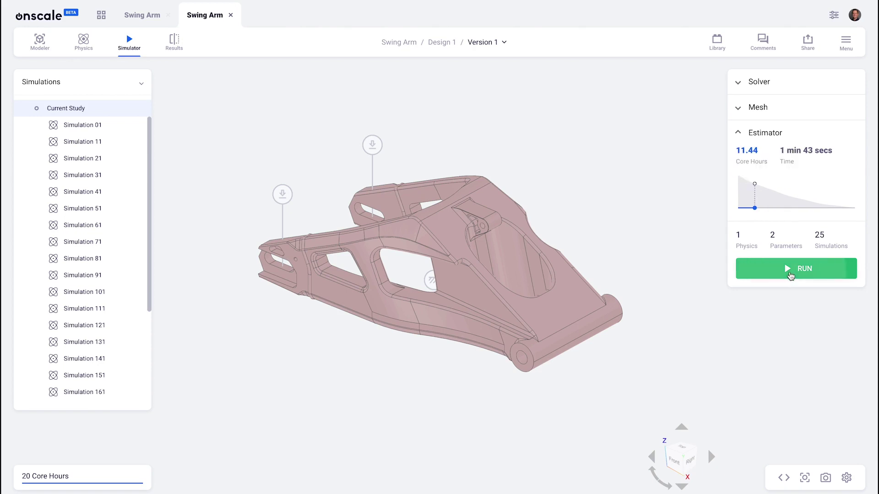
- Run the swing arm study with its 25 simulations and display the Z Displacement result on the model
left_click(791, 272)
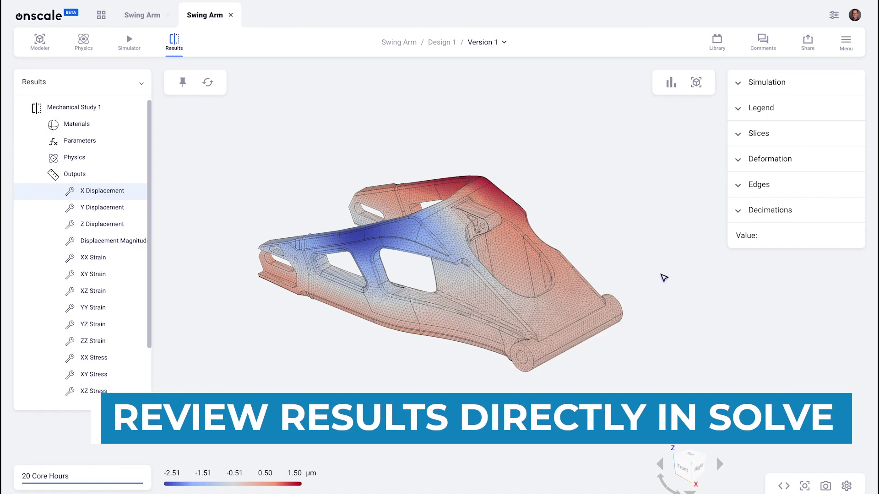
mouse_move(655, 270)
left_mouse_down()
mouse_move(620, 262)
mouse_move(563, 291)
mouse_move(645, 260)
left_mouse_up()
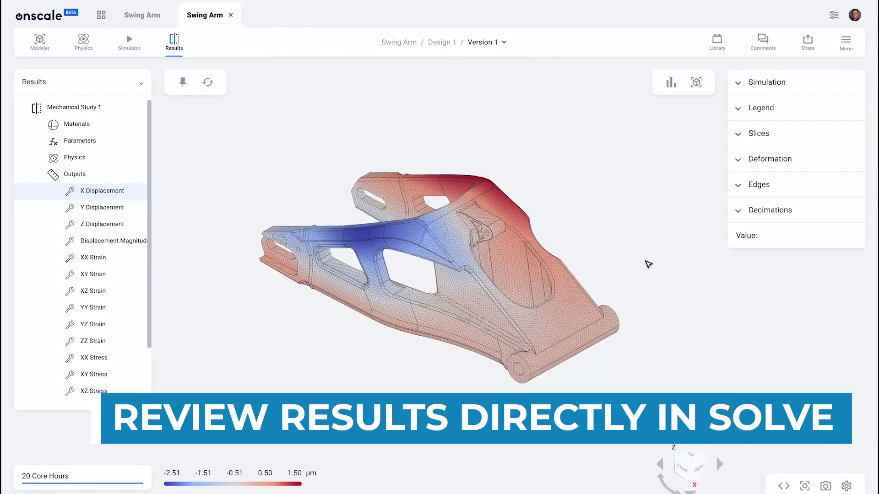
left_click(102, 224)
left_click_drag(255, 197, 329, 224)
left_click(740, 169)
mouse_move(740, 189)
left_mouse_down()
mouse_move(842, 200)
mouse_move(741, 198)
left_mouse_up()
- Switch the displayed Z Displacement result to a simulation near the end of the sweep, with Parameter 2 at 2000
left_click(767, 81)
left_click(786, 115)
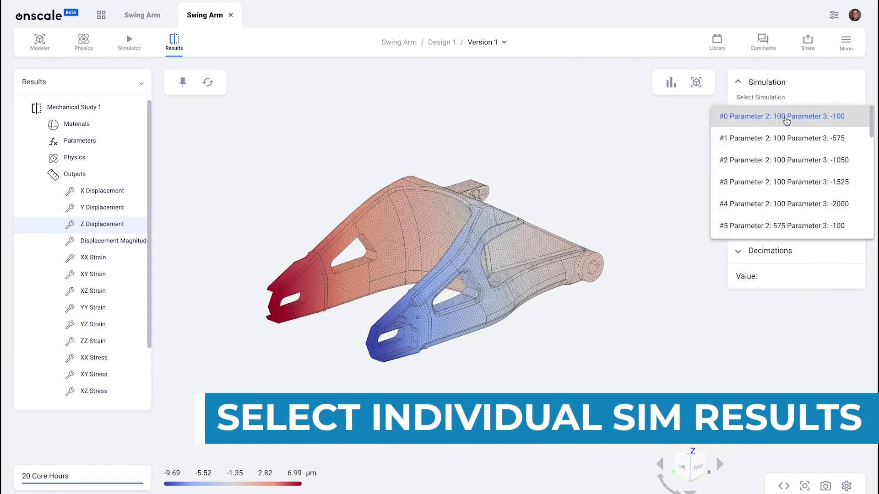
scroll(792, 183, "down", 7)
scroll(792, 158, "down", 3)
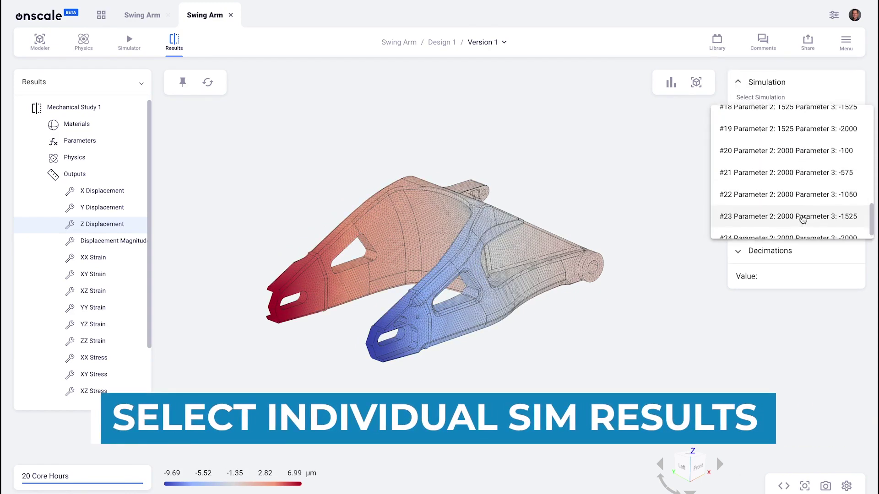
left_click(803, 220)
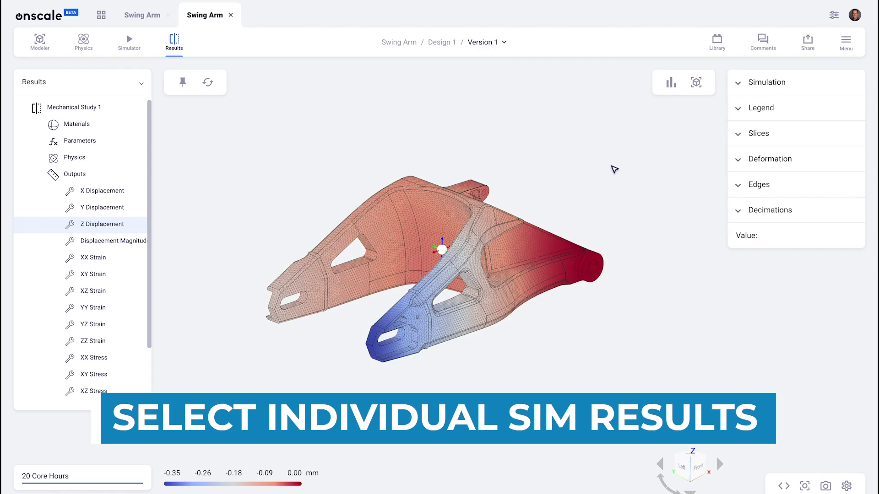
left_click_drag(439, 243, 506, 209)
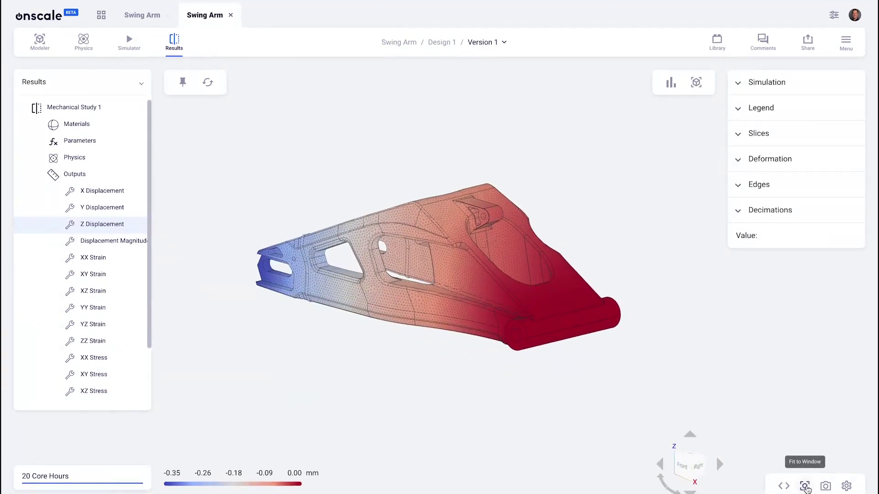
- Pin a point on the lower edge of the nearer arm, just behind its slotted end, and plot its Z displacement over the sweep
left_click(804, 486)
left_click(313, 291)
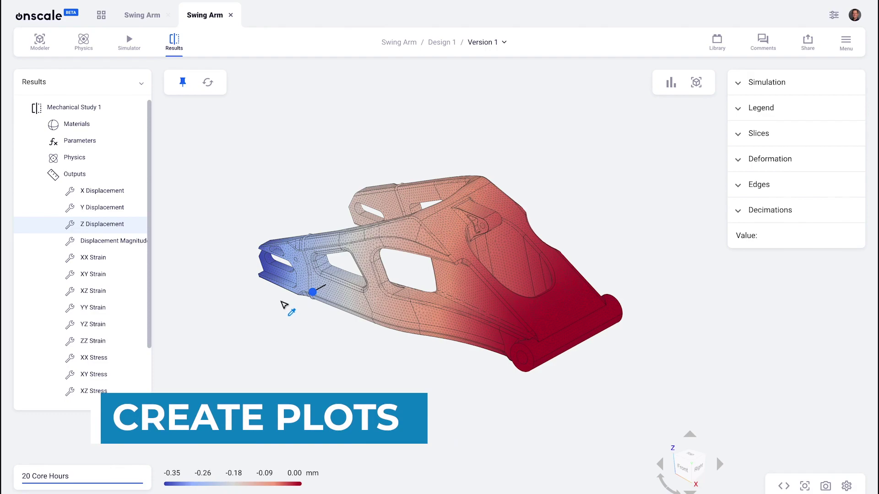
left_click(670, 87)
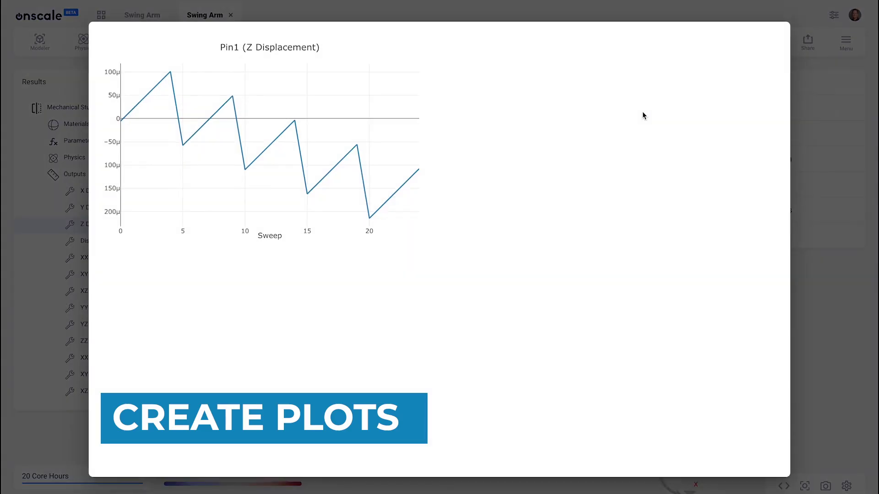
left_click(821, 307)
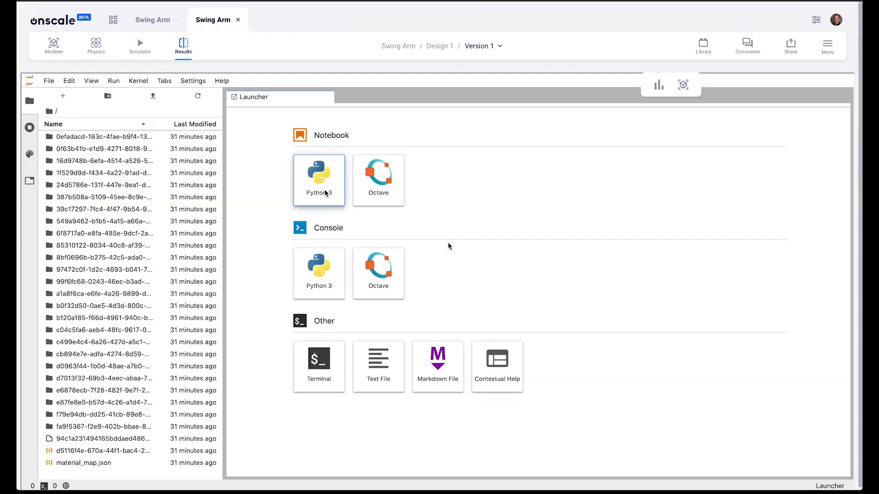
- Create a Python 3 notebook that imports onscale_data as swingarm, and run list_parameters() and list_datasets() on it
left_click(326, 193)
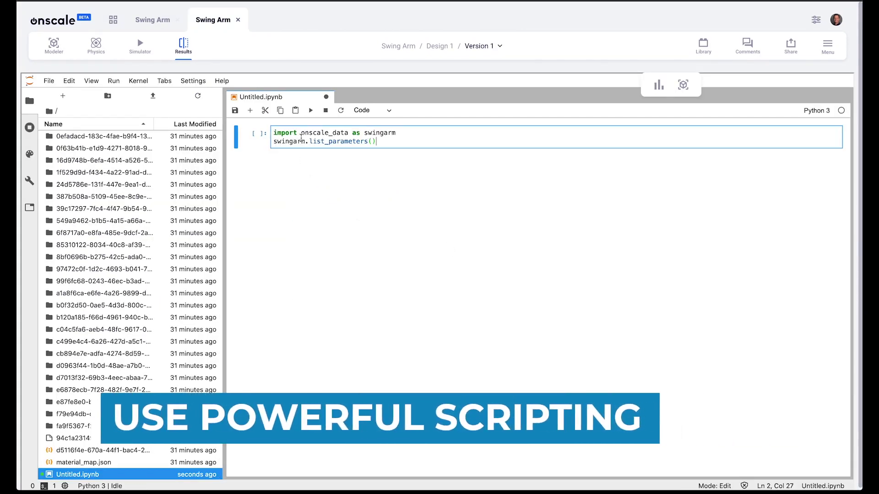
left_click(311, 111)
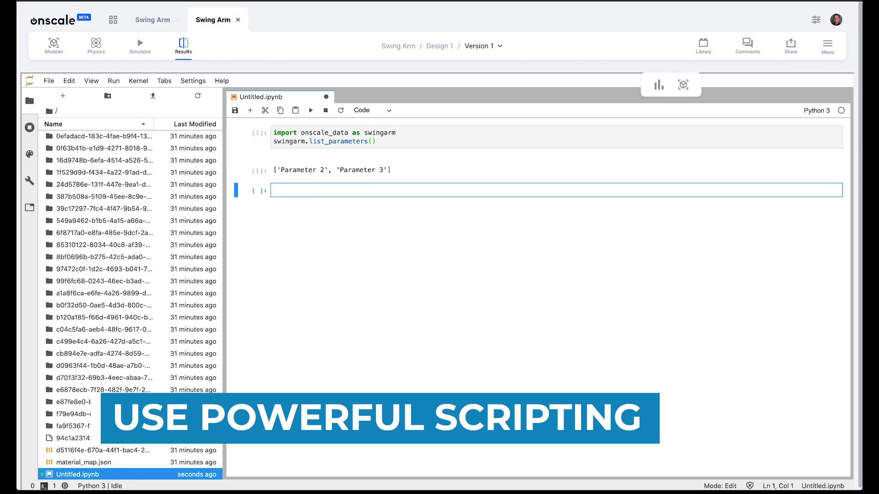
left_click(310, 111)
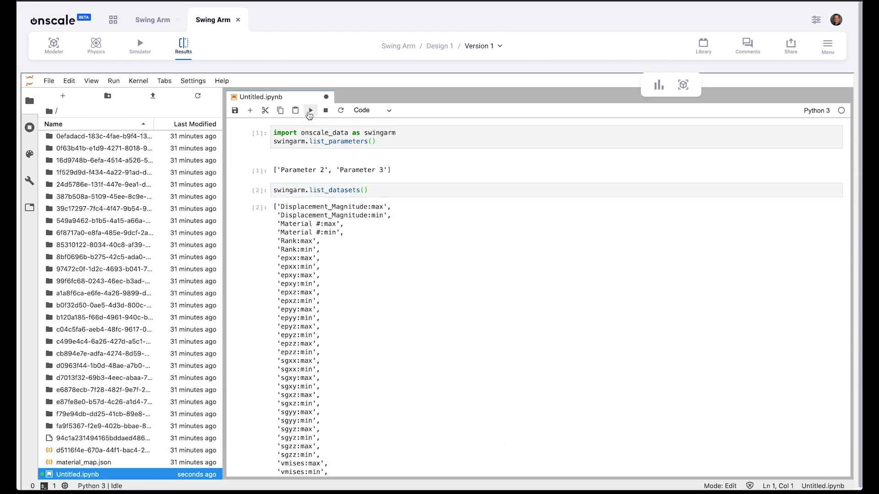
- Run swingarm.get_kpi_data() in a new notebook cell and look through the KPI table for all simulations
scroll(374, 338, "down", 4)
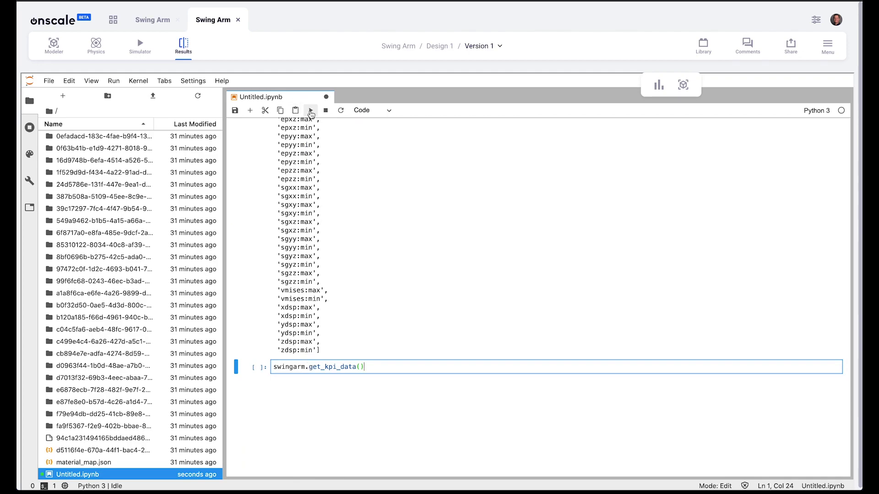
left_click(311, 114)
scroll(403, 320, "down", 5)
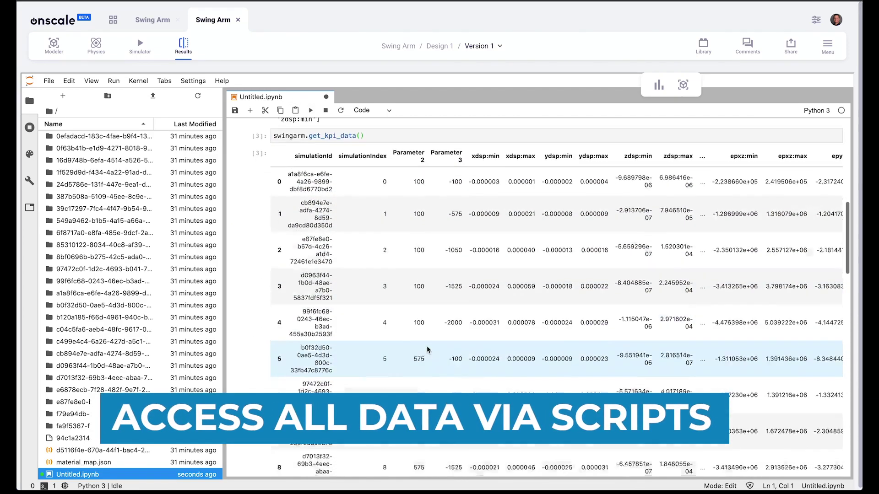
scroll(427, 349, "down", 9)
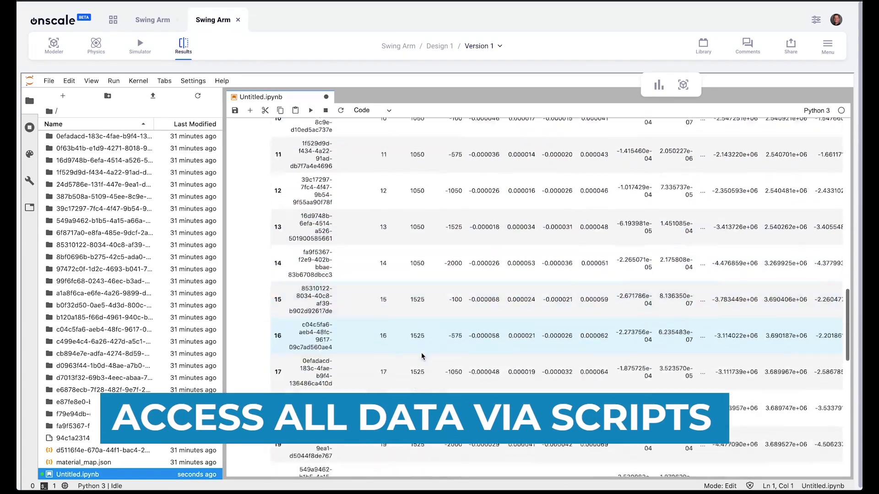
scroll(422, 356, "down", 8)
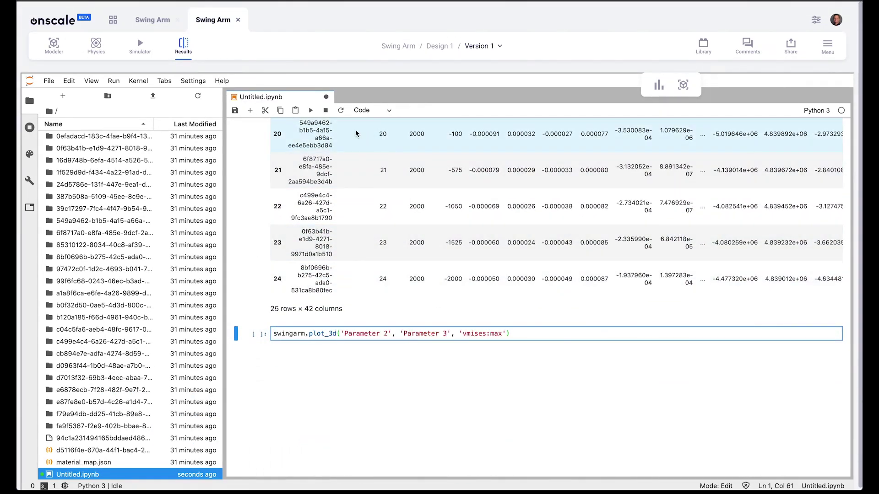
- Plot the maximum von Mises stress in 3D with swingarm.plot_3d('Parameter 2', 'Parameter 3', 'vmises:max') and examine the surface from several angles
left_click(311, 110)
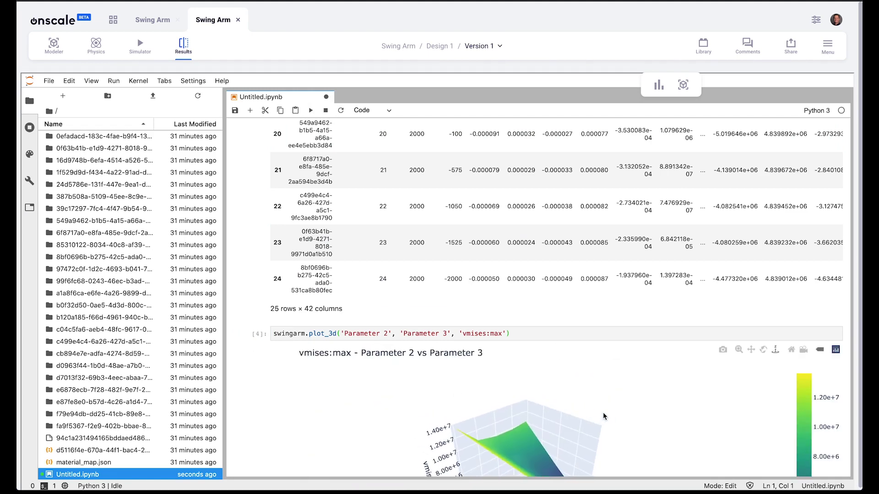
scroll(719, 384, "down", 5)
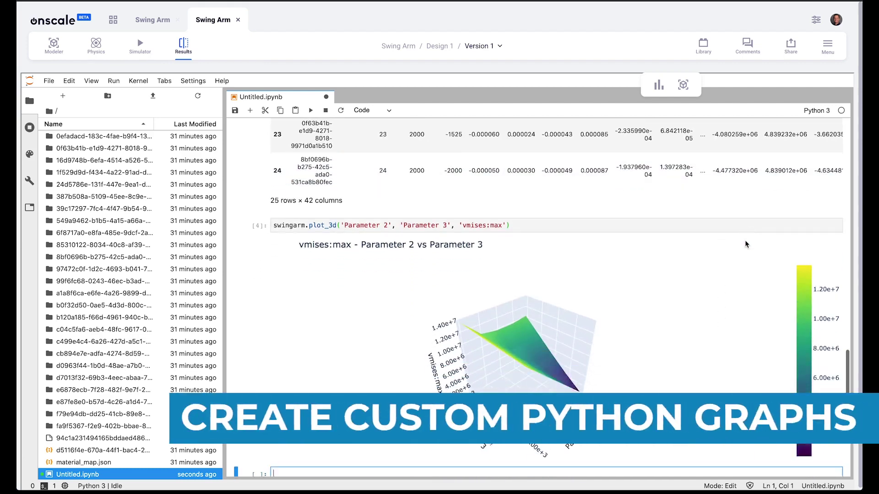
right_click_drag(547, 306, 508, 310)
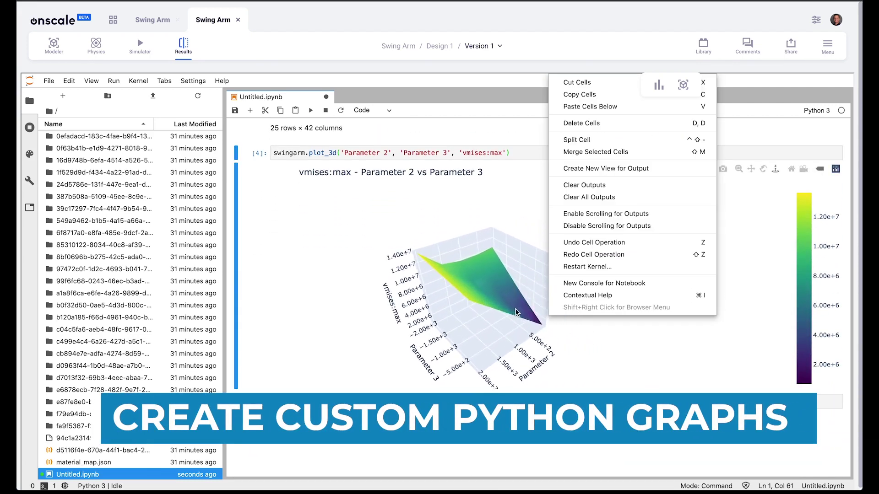
left_click_drag(508, 311, 406, 318)
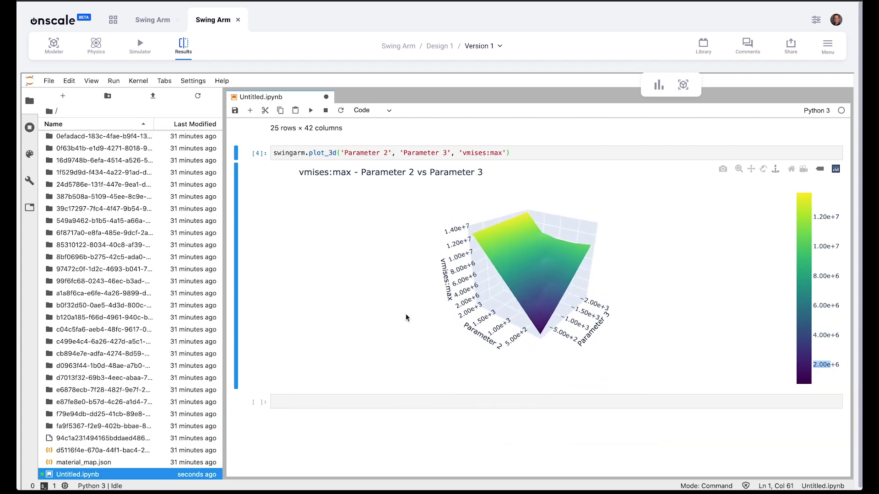
scroll(558, 263, "up", 5)
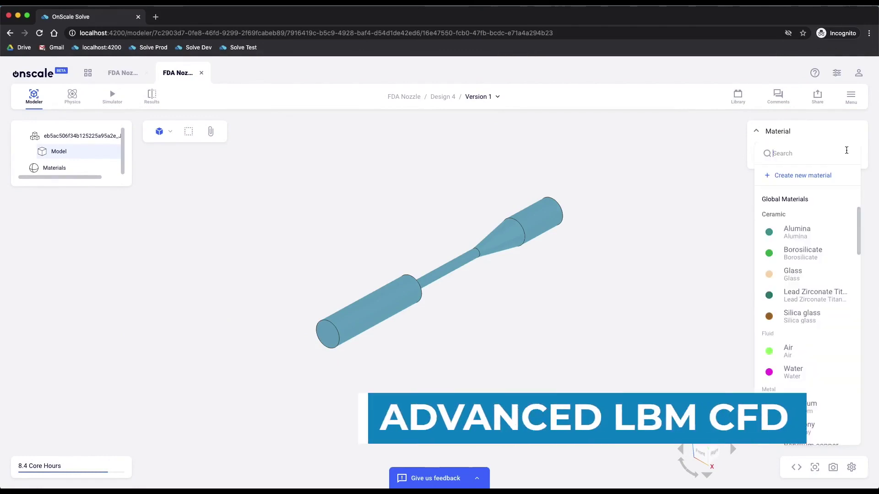
- Assign Air to the FDA nozzle model and add a 0.1 m/s fluid inlet on the end face nearest the conical section
left_click(806, 355)
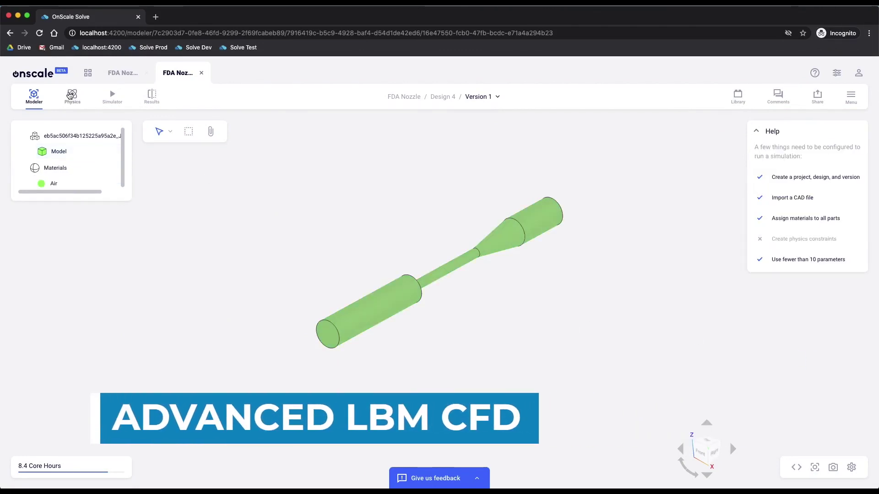
left_click(71, 95)
left_click(247, 131)
left_click(265, 151)
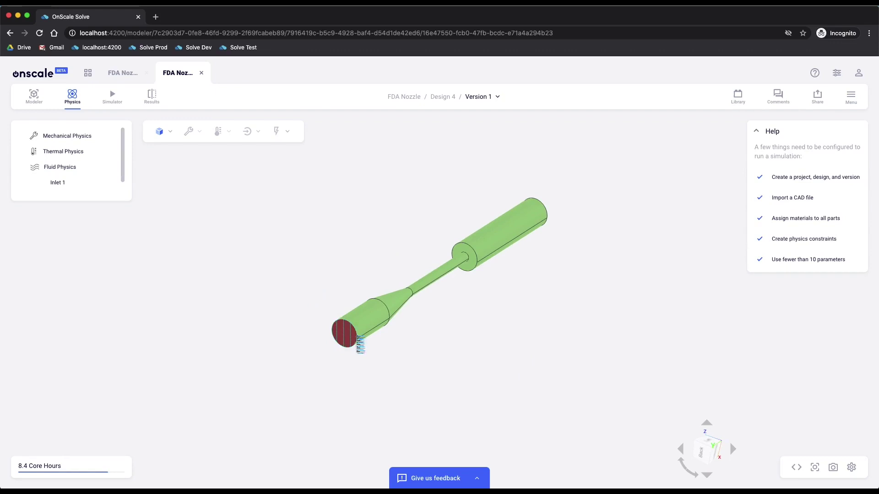
left_click(355, 338)
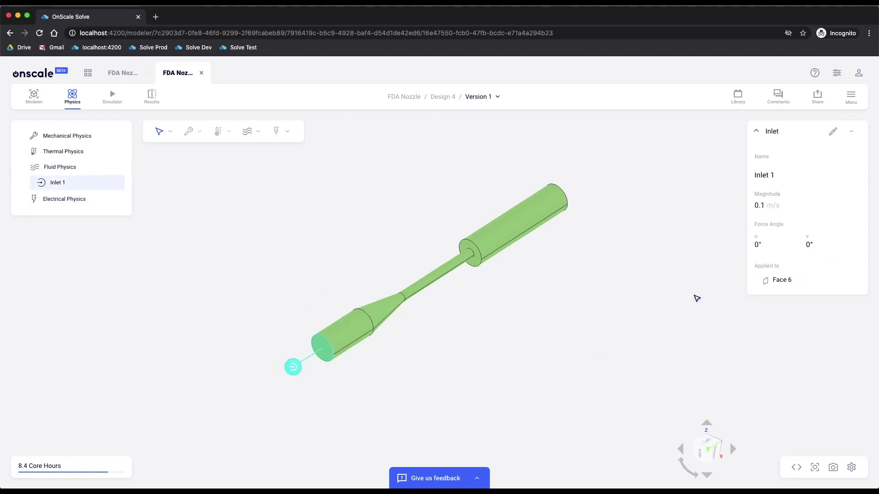
- Add a fluid outlet with a pressure of 100000 Pa on the nozzle's opposite end face
left_click_drag(697, 299, 509, 344)
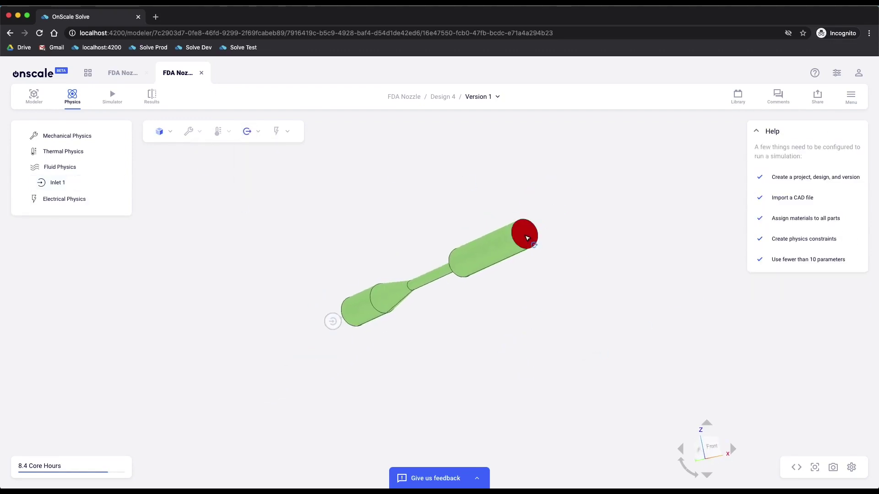
left_click(527, 239)
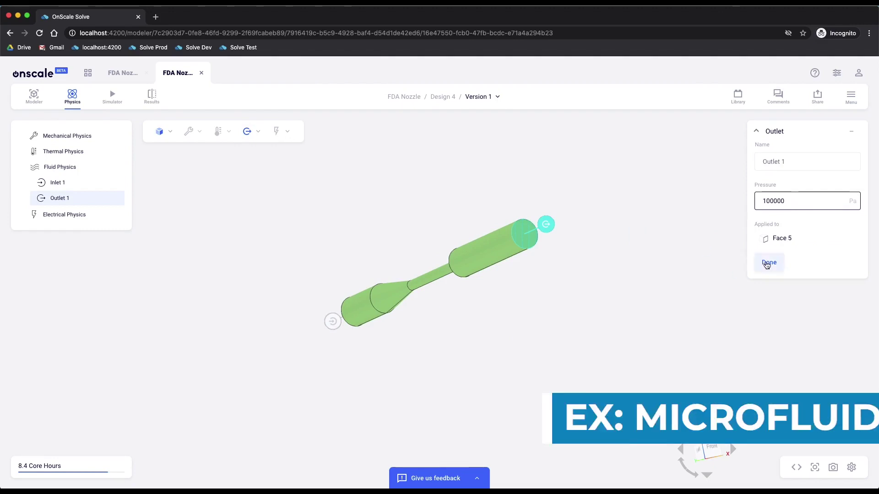
left_click(768, 262)
- Set the contraction area ratio to 10 in the nozzle's flow settings and open the simulator
left_click(60, 167)
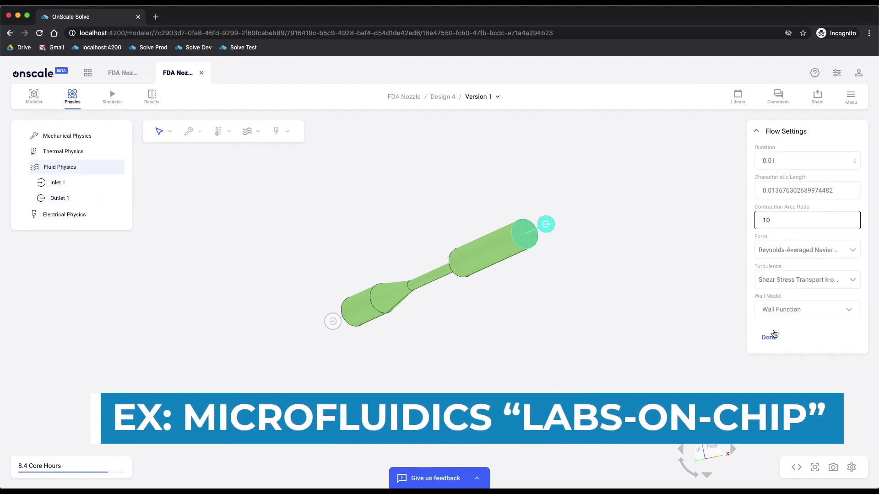
left_click(769, 336)
left_click(111, 96)
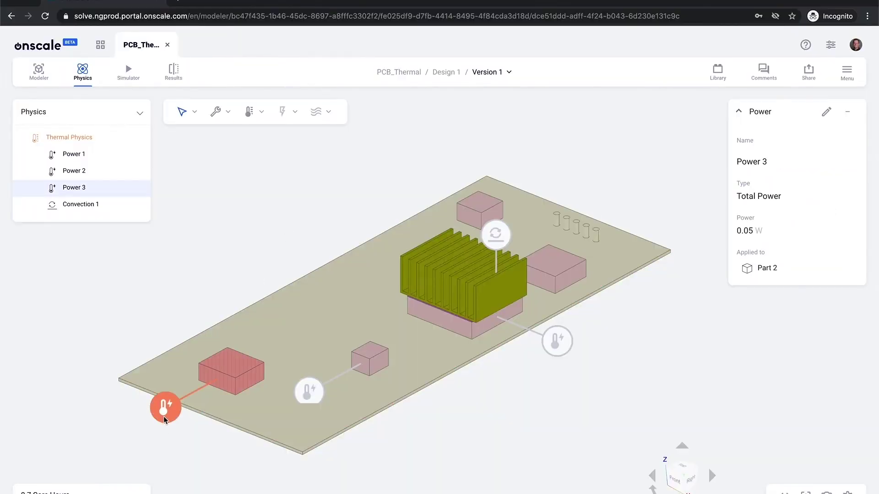
- Review the thermal loads on the PCB_Thermal board and examine the Temperature result of its thermal study
middle_click_drag(172, 448, 158, 418)
left_click_drag(187, 412, 161, 449)
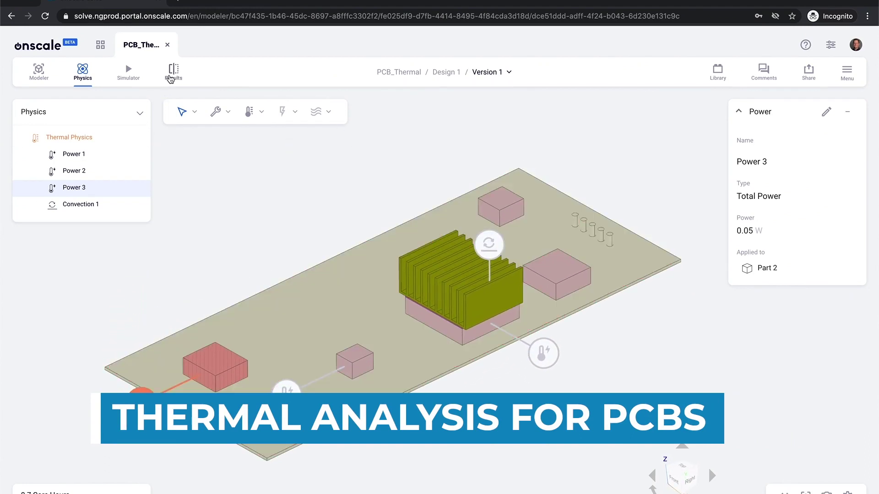
left_click(170, 79)
left_click_drag(281, 267, 281, 233)
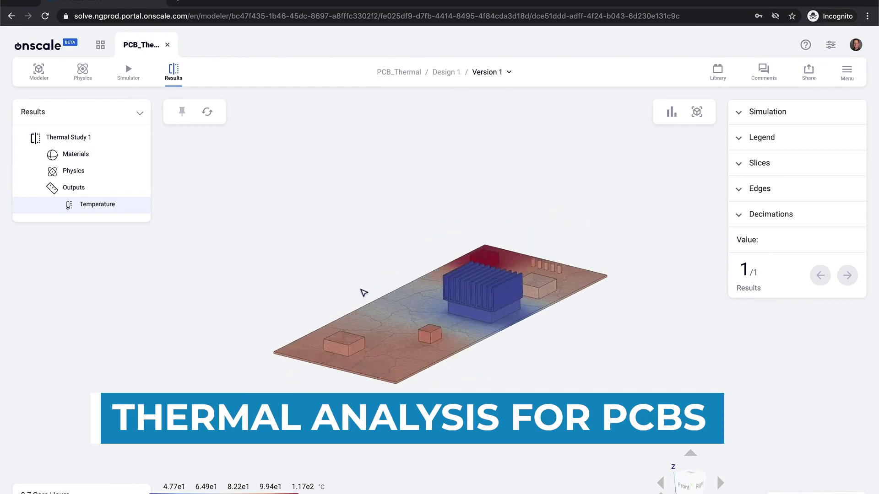
scroll(426, 337, "up", 5)
left_click_drag(734, 385, 734, 366)
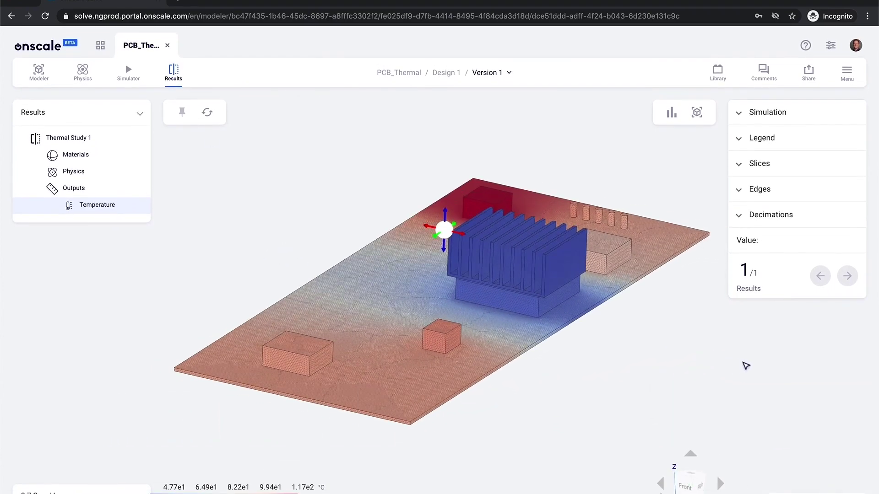